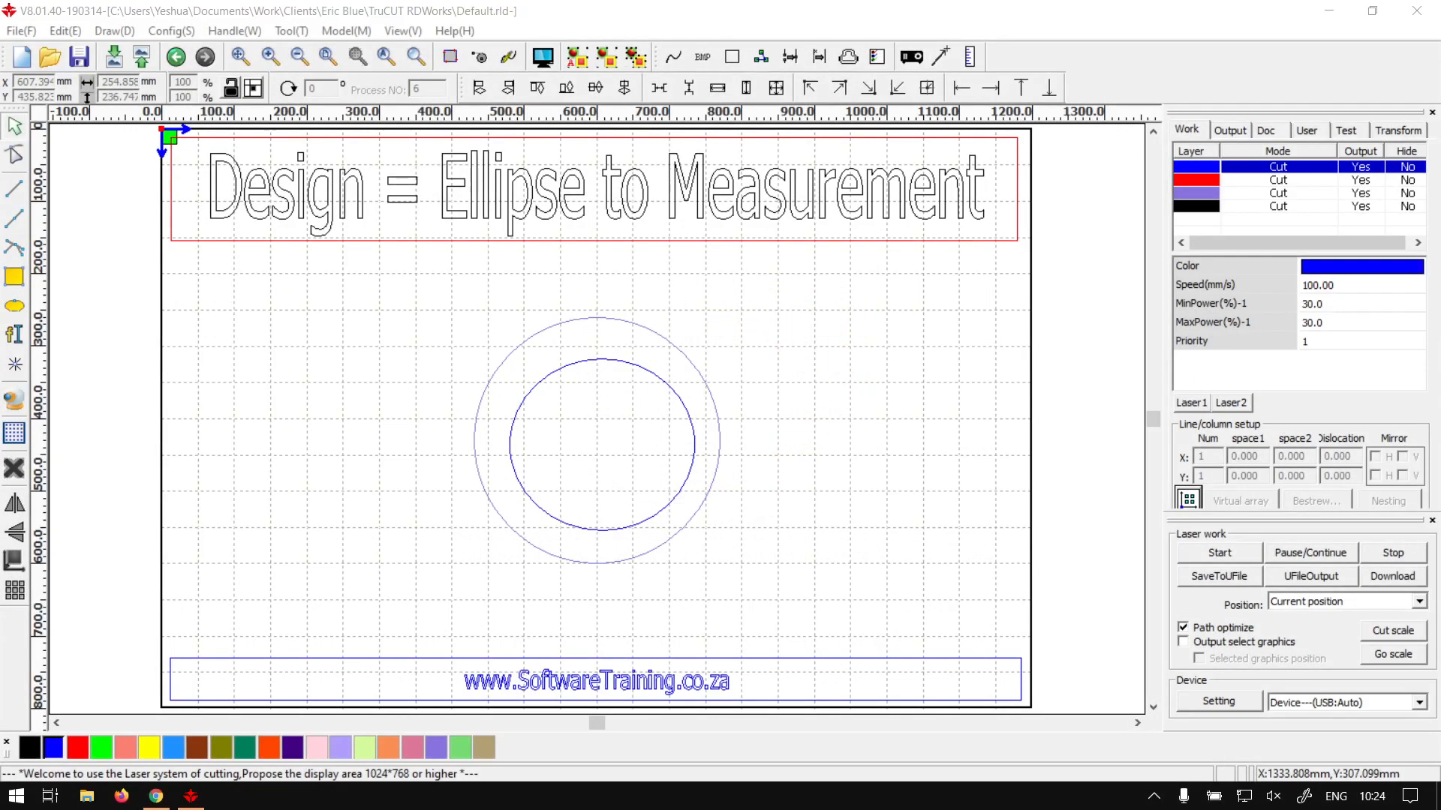
- Select both existing circles and delete them
click(509, 16)
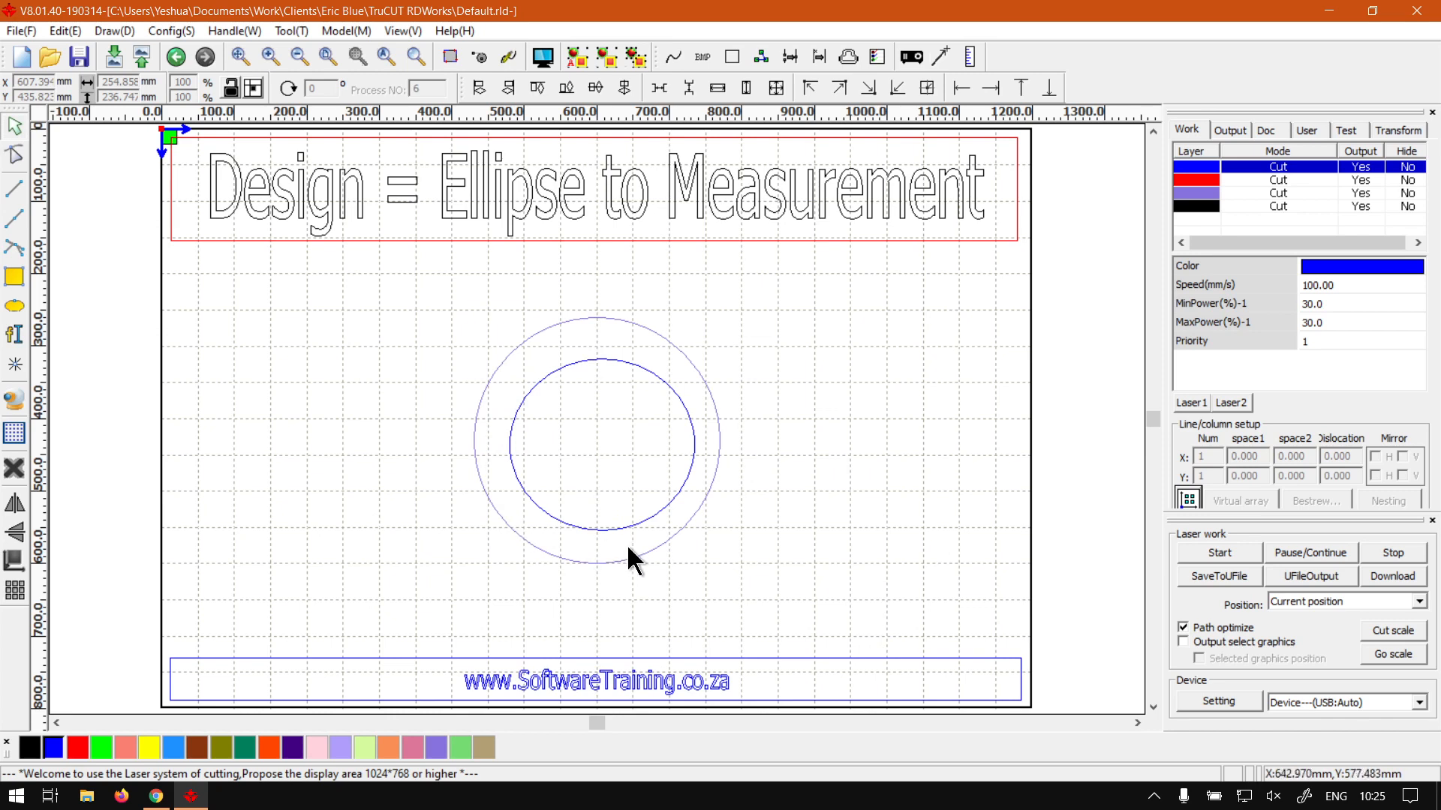
drag(793, 620, 354, 282)
key(Delete)
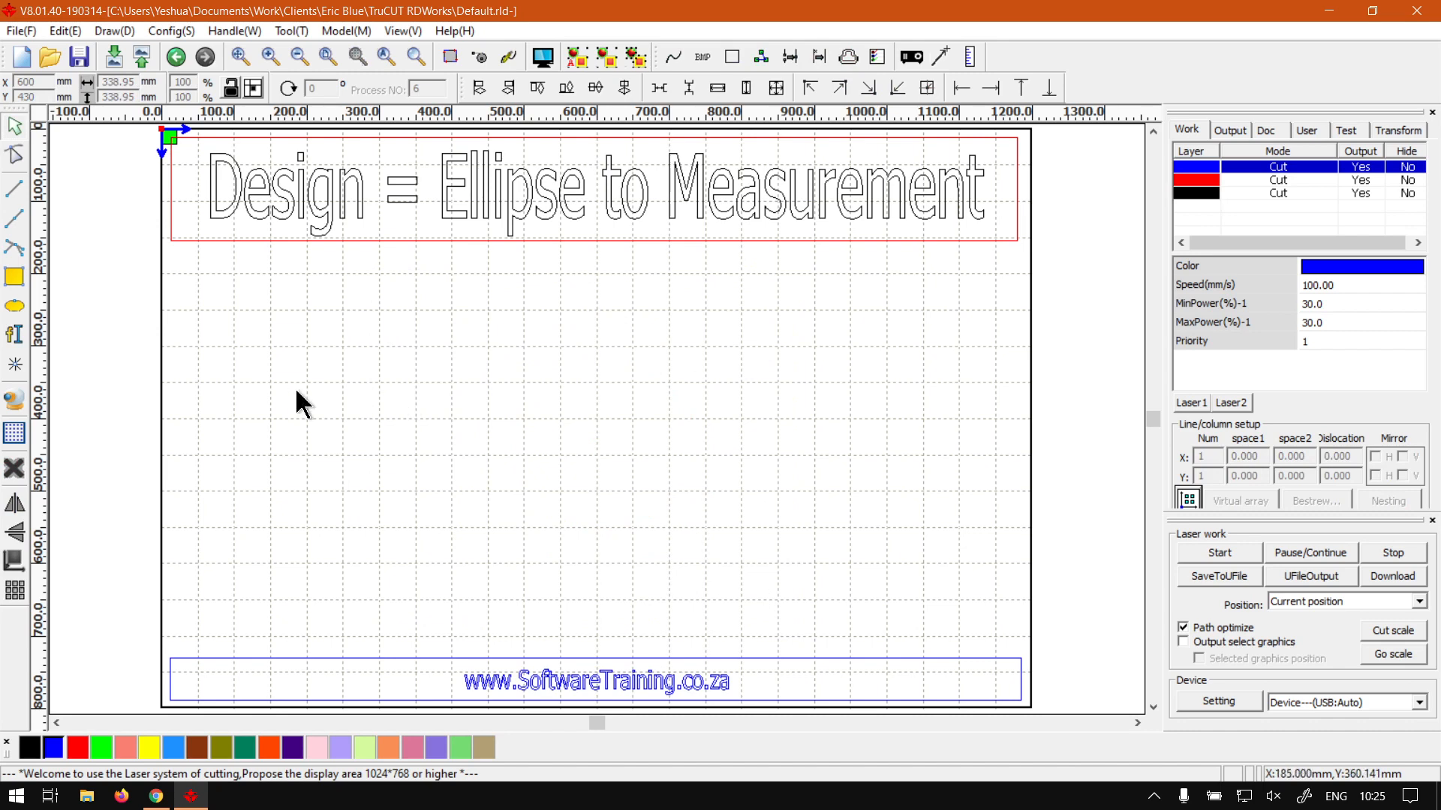
- Draw one new circle in the middle of the page with the Ellipse tool
click(15, 314)
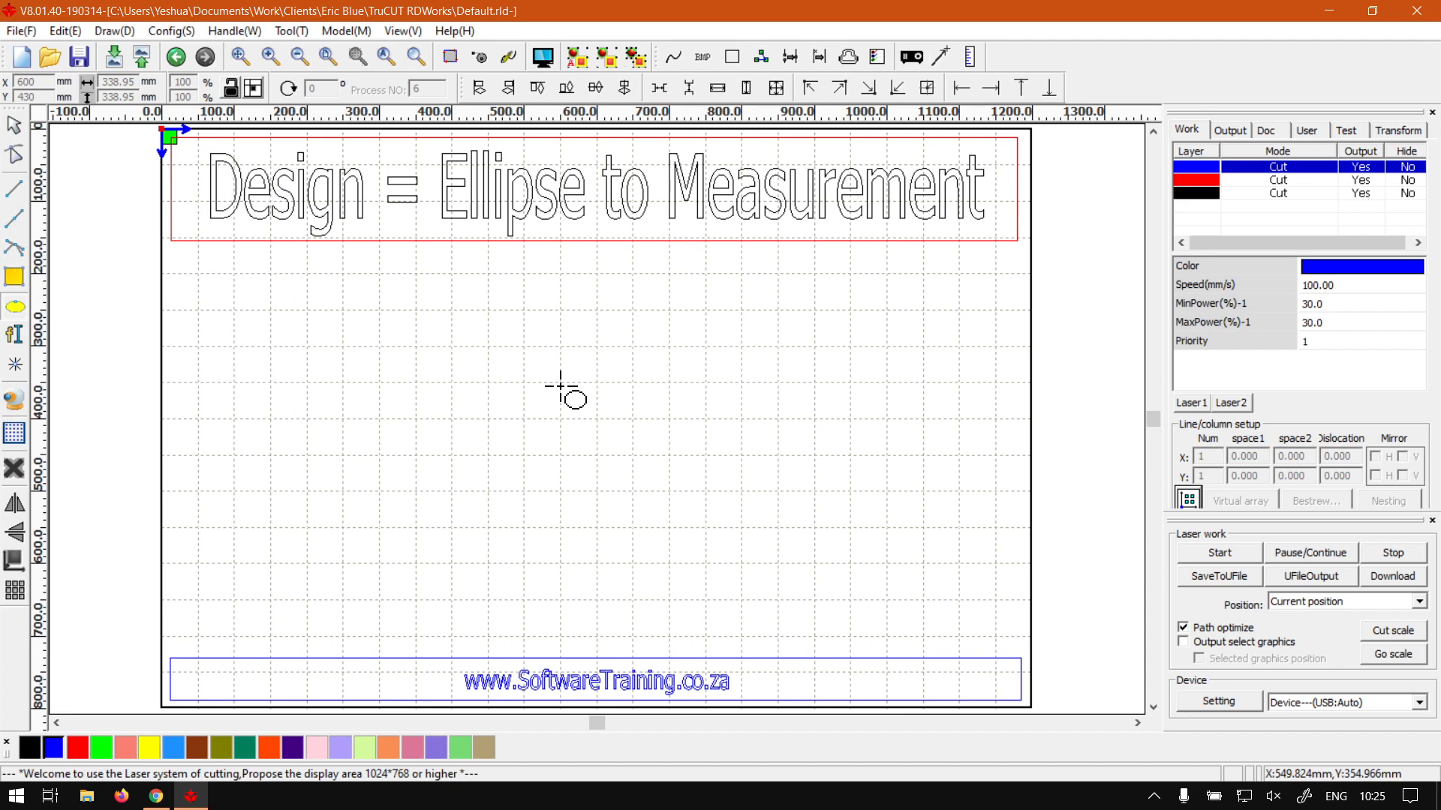
drag(529, 346, 716, 536)
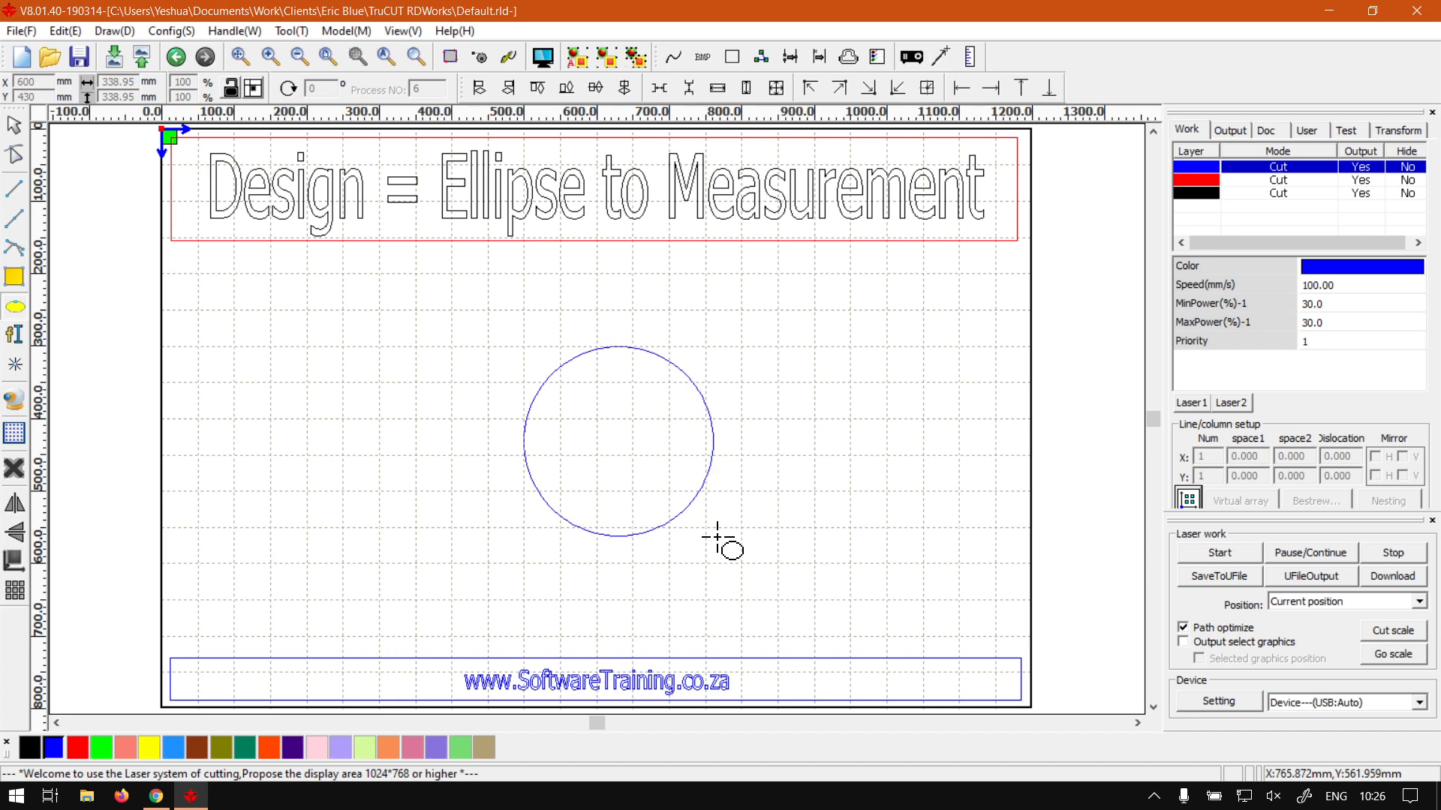
click(11, 136)
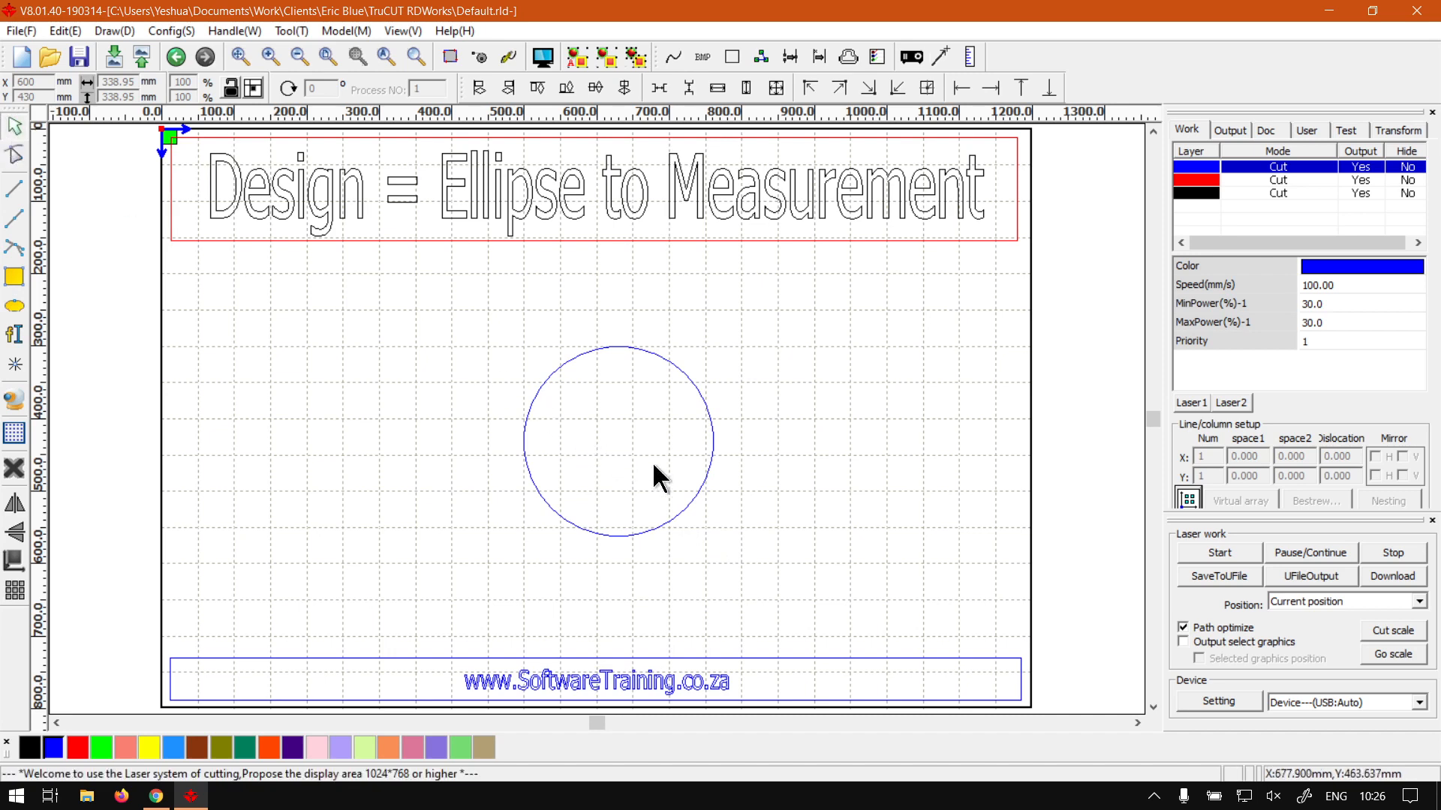
- Copy the circle, shrink the copy to 214.755 mm, and centre it inside the 261.328 mm original
mouse_move(701, 483)
mouse_down()
mouse_move(662, 464)
mouse_move(691, 463)
mouse_move(695, 479)
mouse_up()
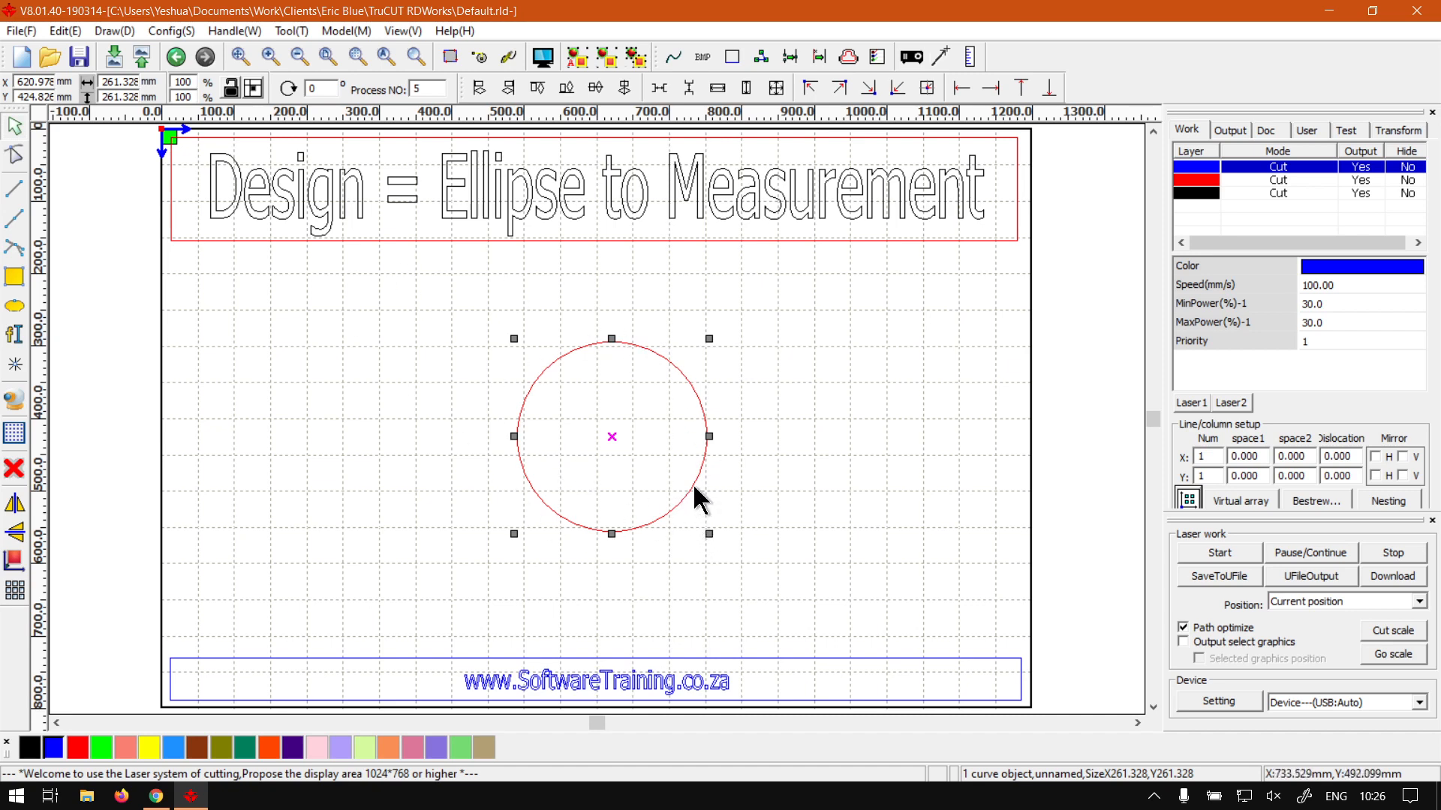
drag(692, 484, 817, 539)
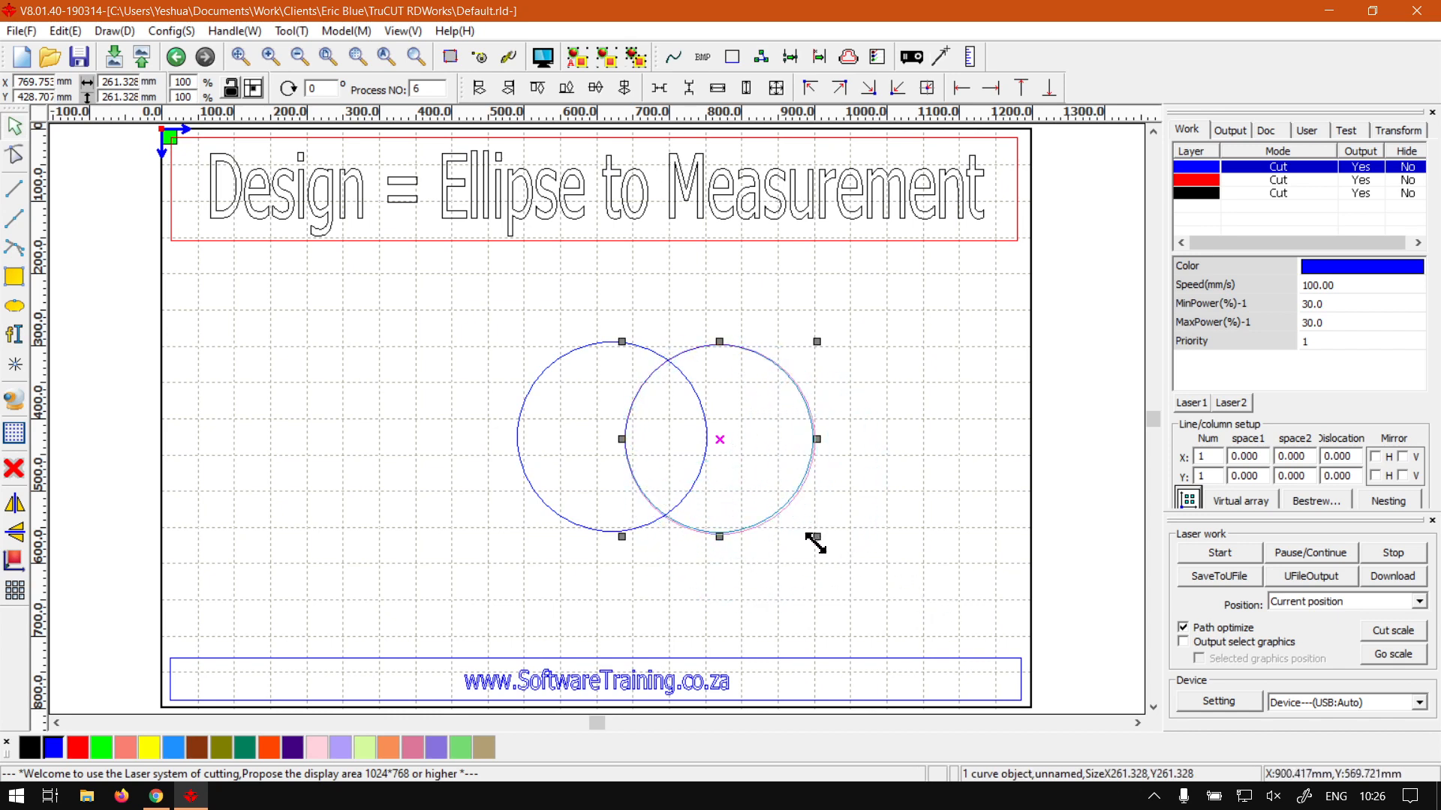
drag(813, 455, 671, 492)
click(724, 484)
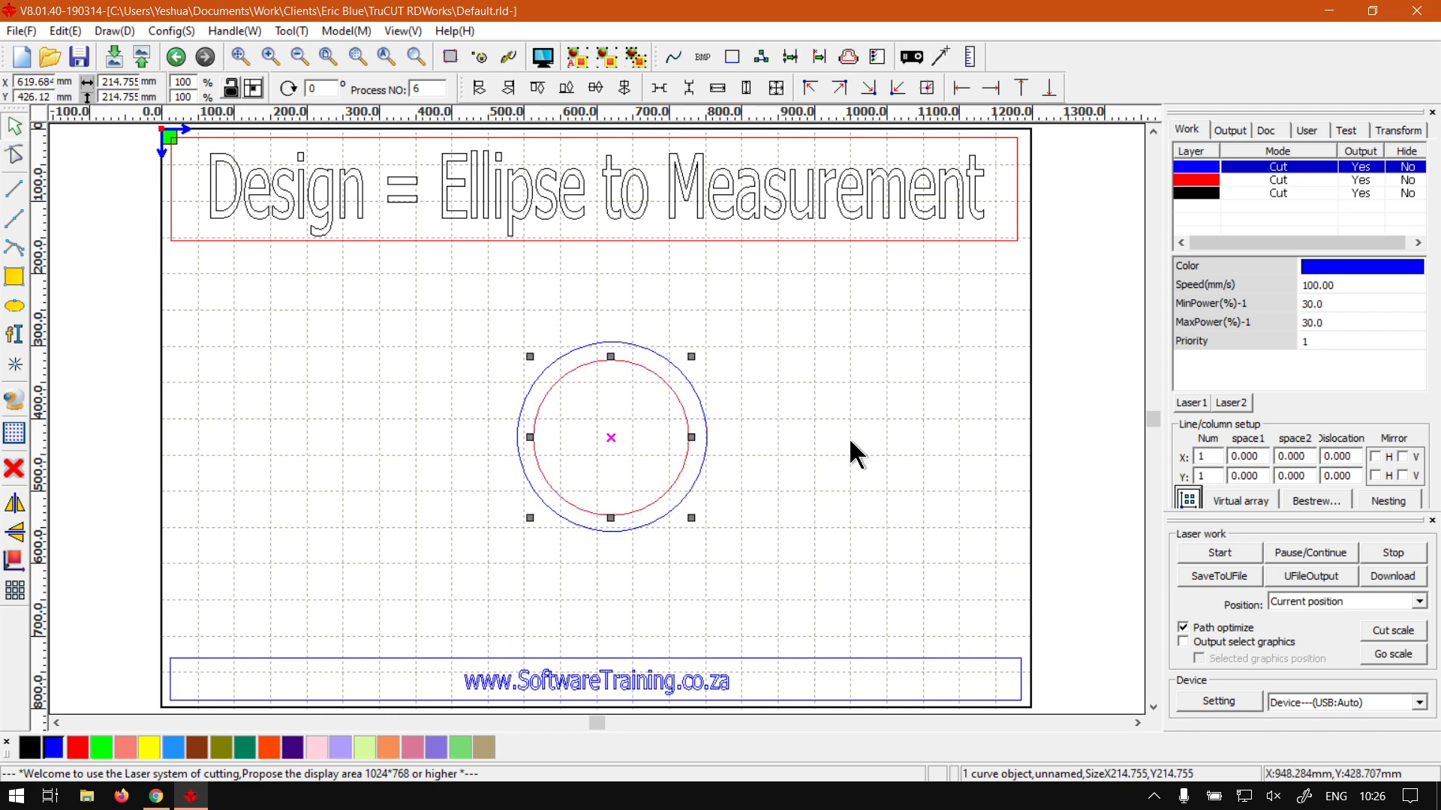
click(799, 354)
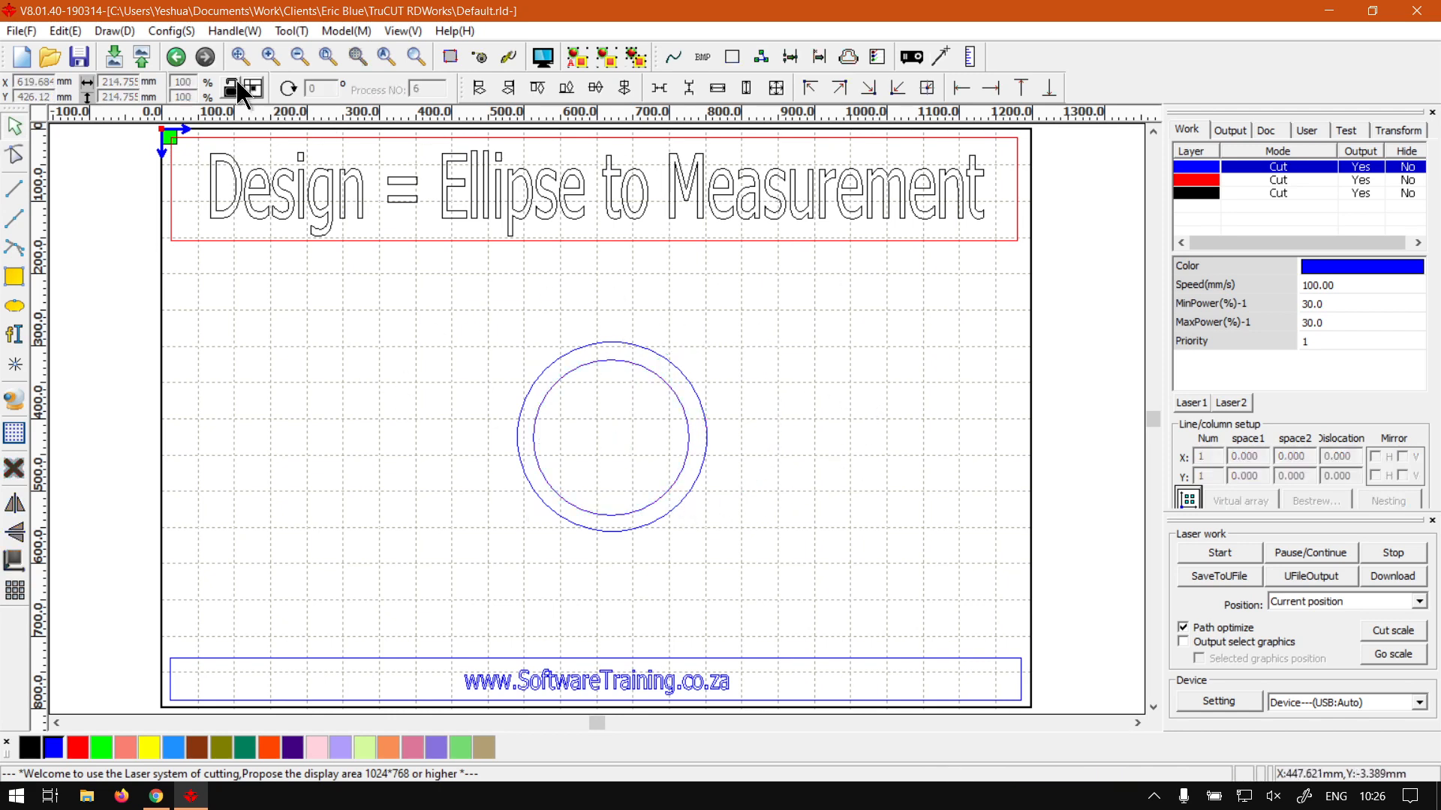
- Set the File Para Setting unit type to mm, then select the outer circle
click(173, 34)
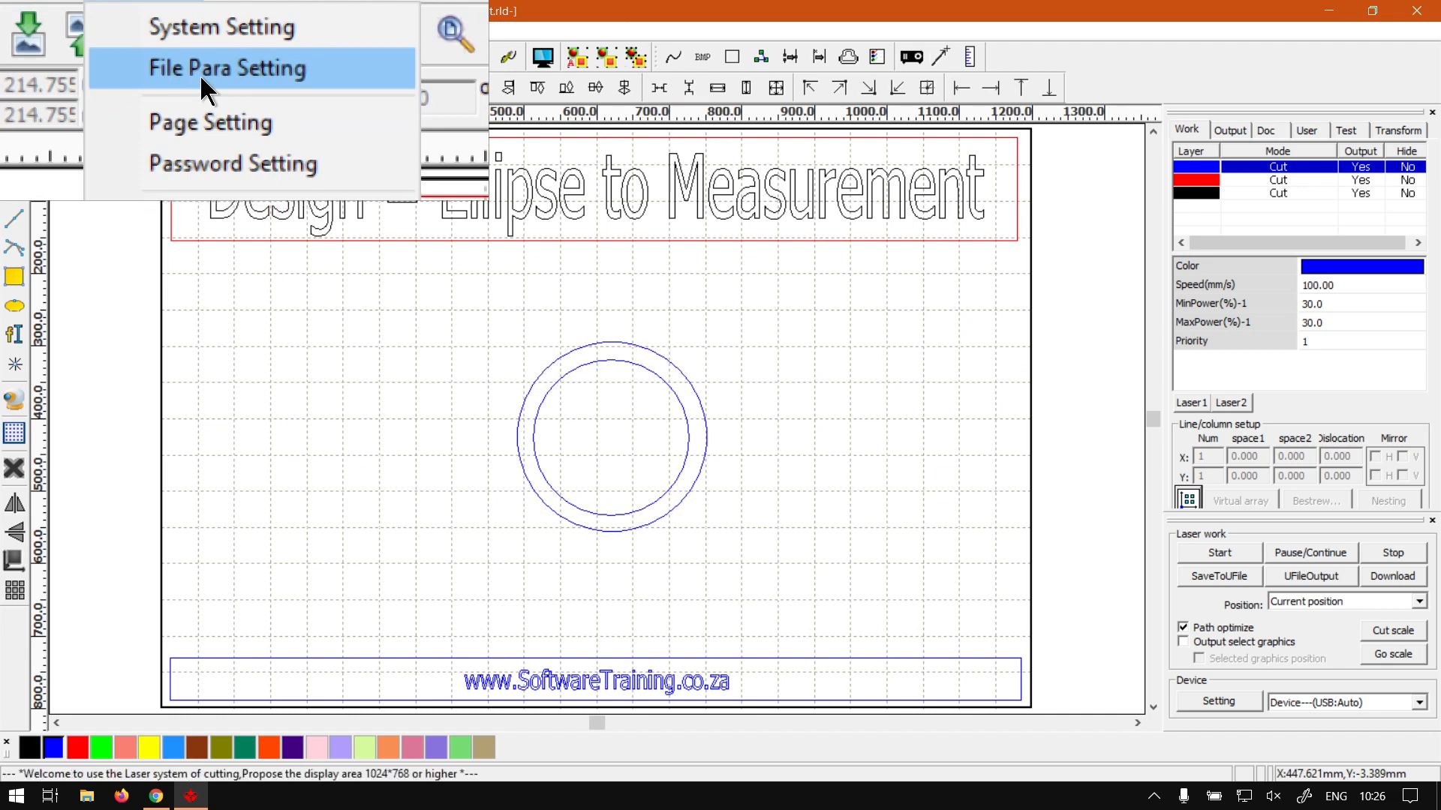
click(199, 75)
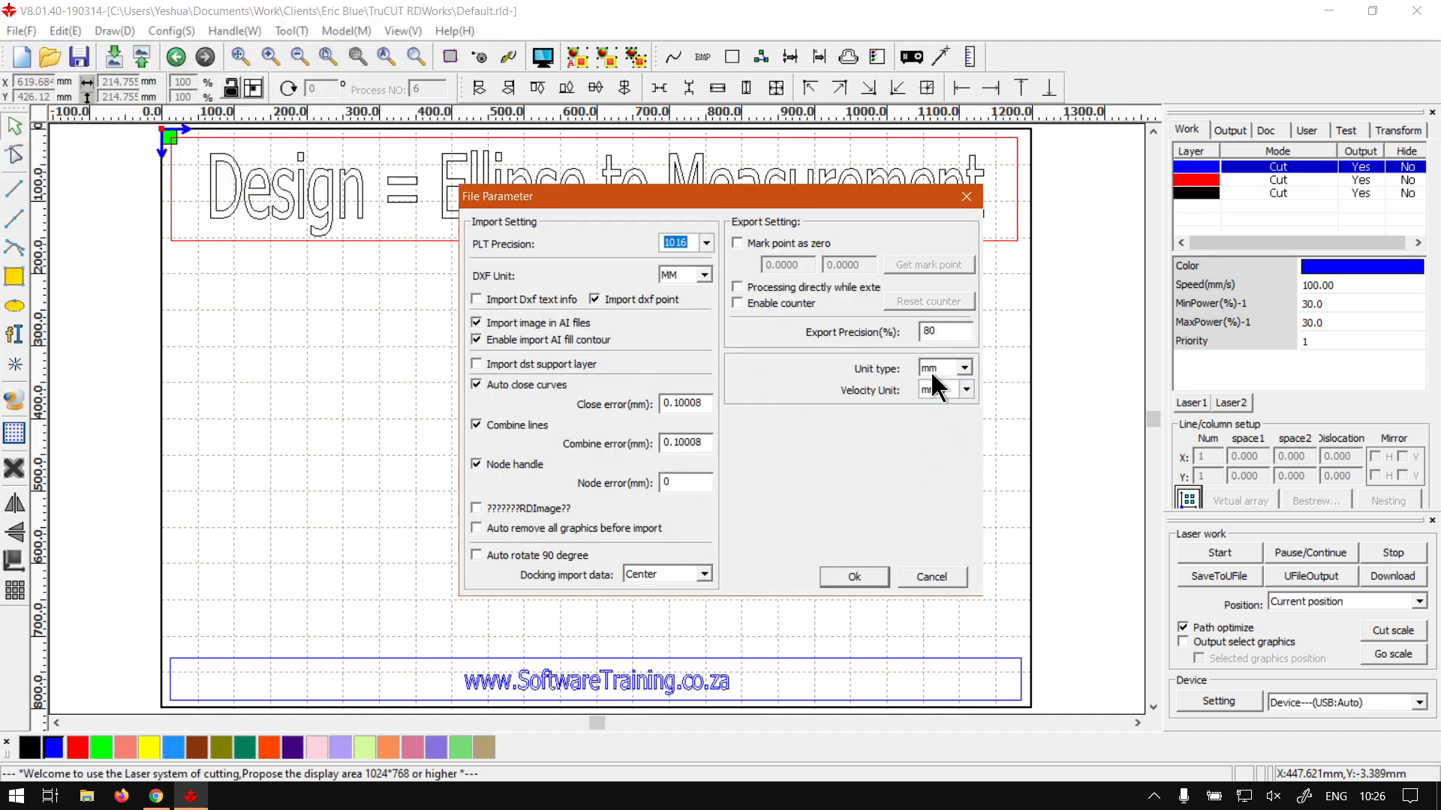
click(962, 367)
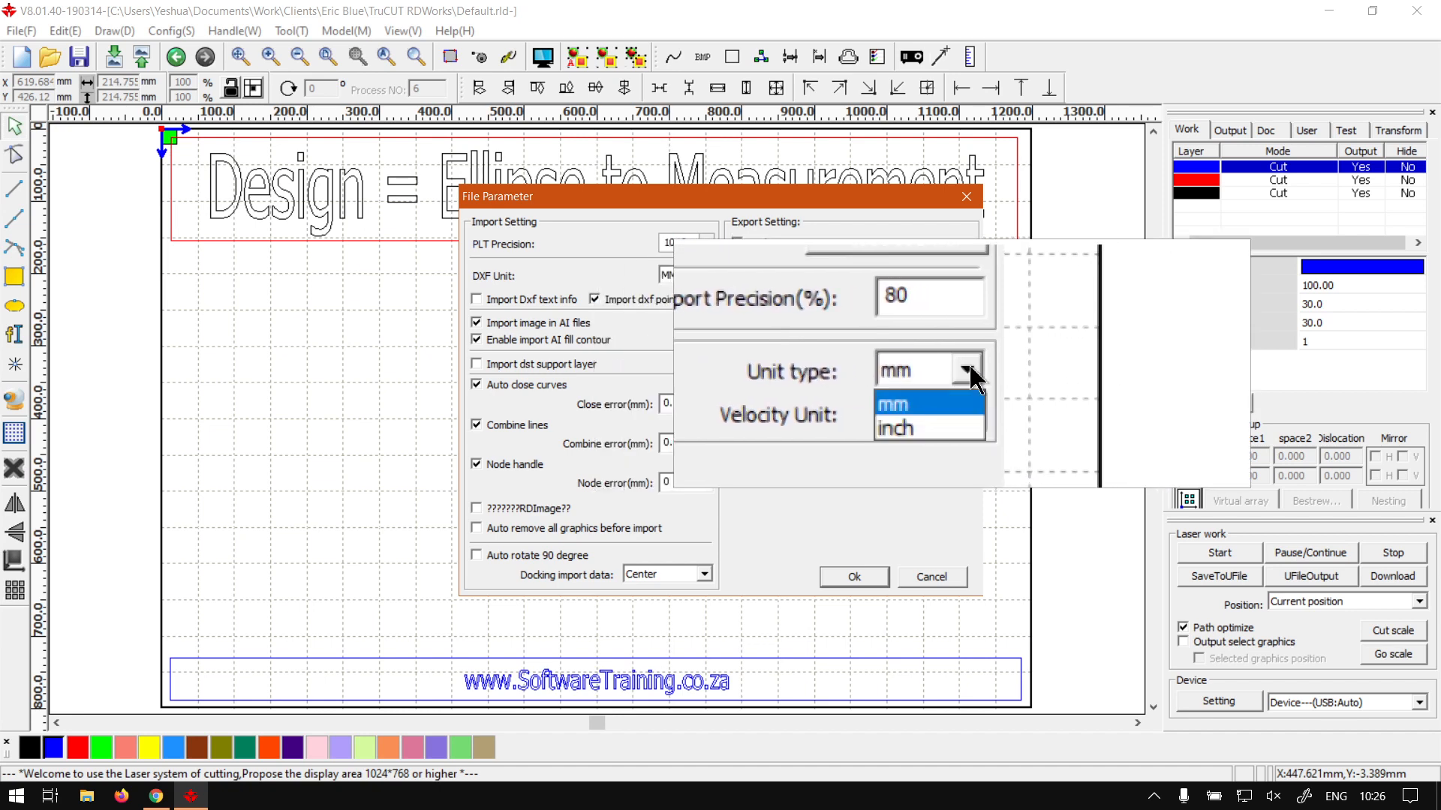
click(969, 364)
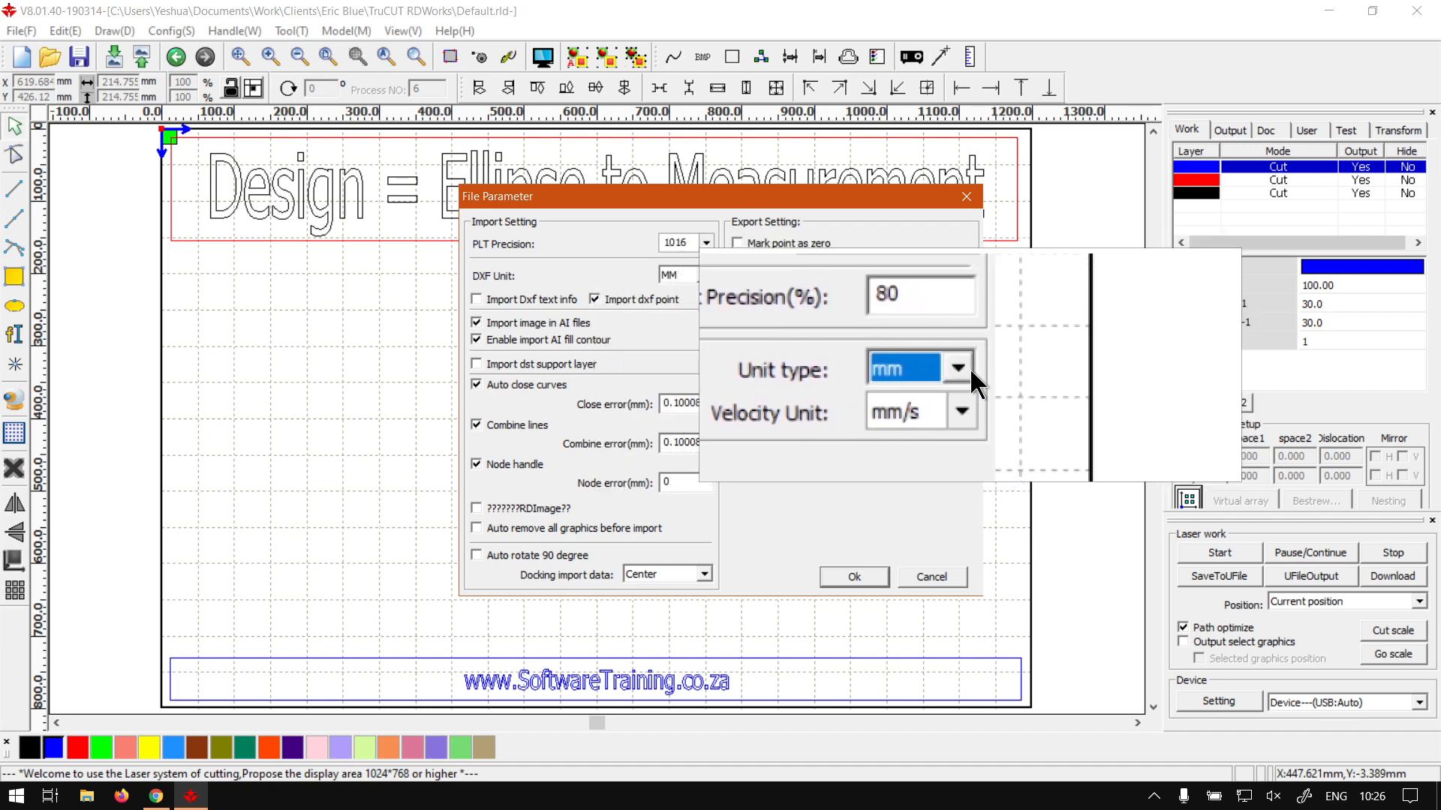
click(870, 574)
click(700, 398)
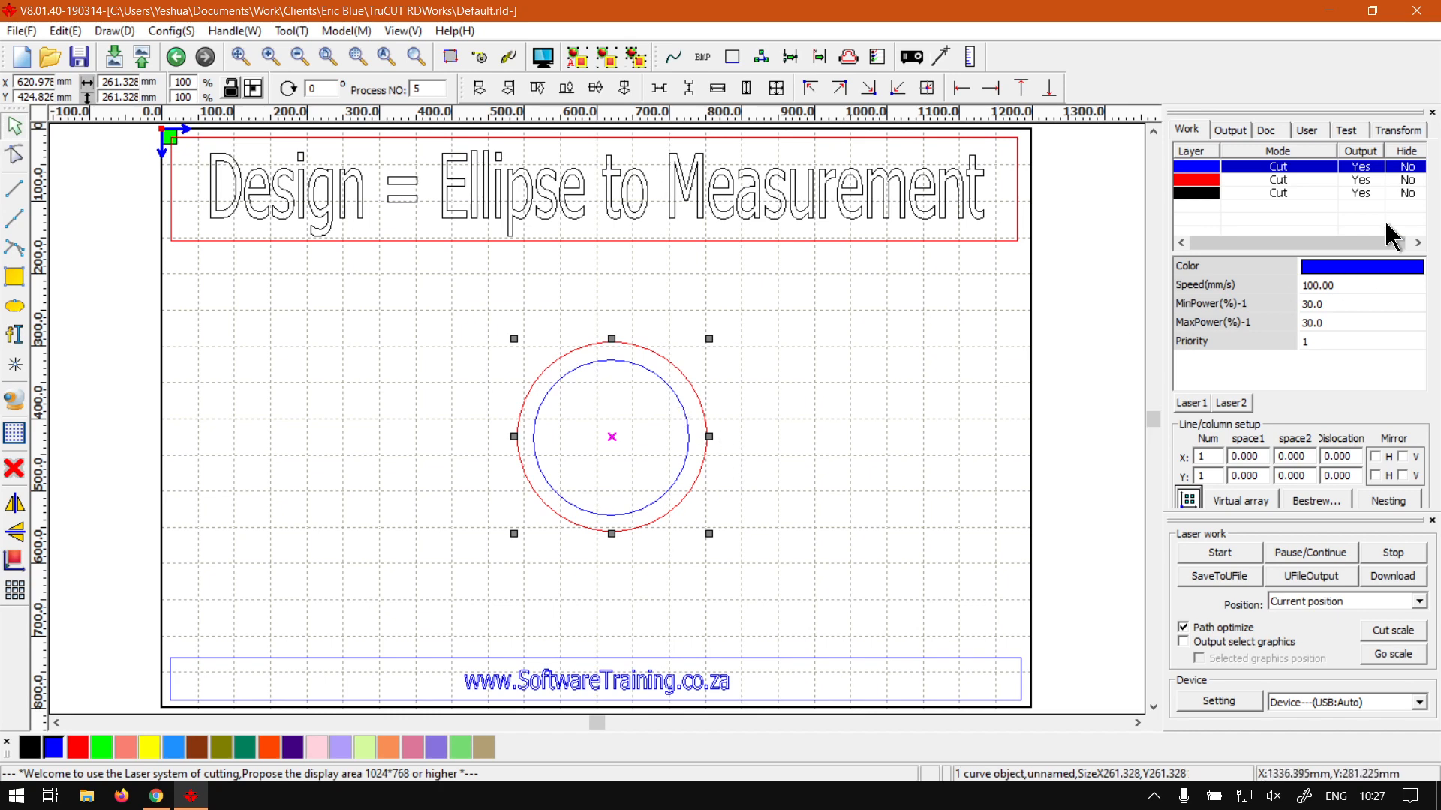
- Set the outer circle's width to 300 mm and toggle the proportional size lock
click(1373, 128)
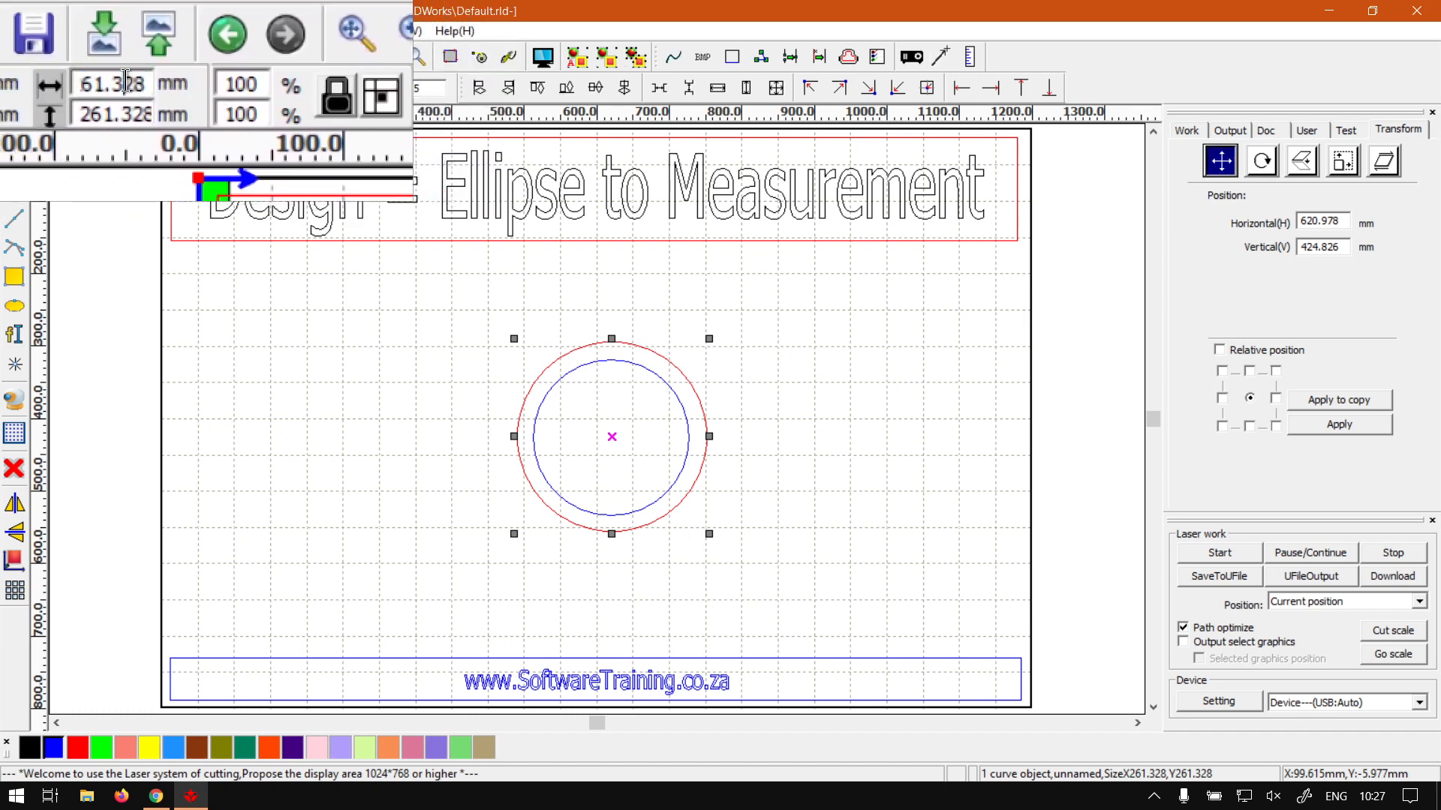
double_click(125, 83)
text(300)
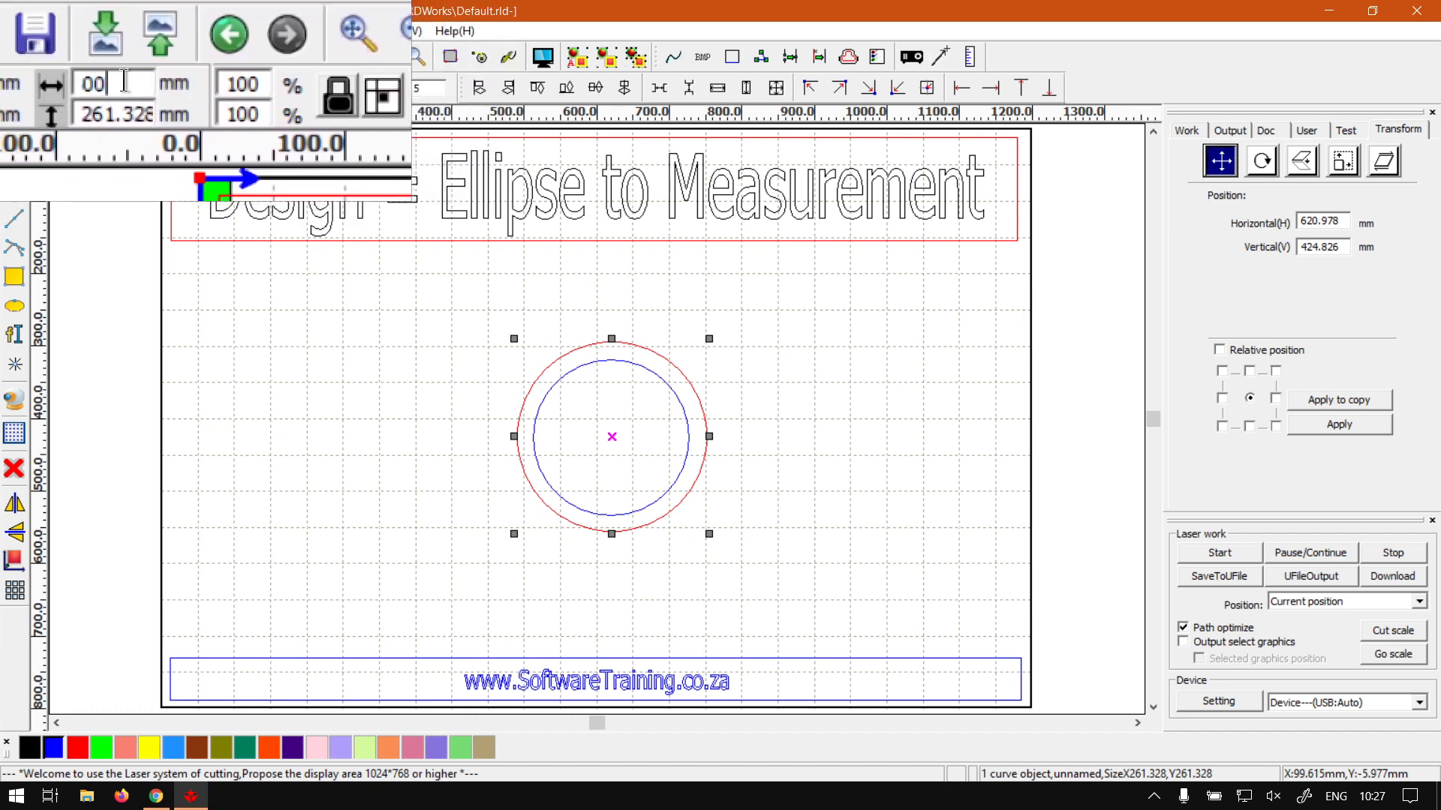
key(Return)
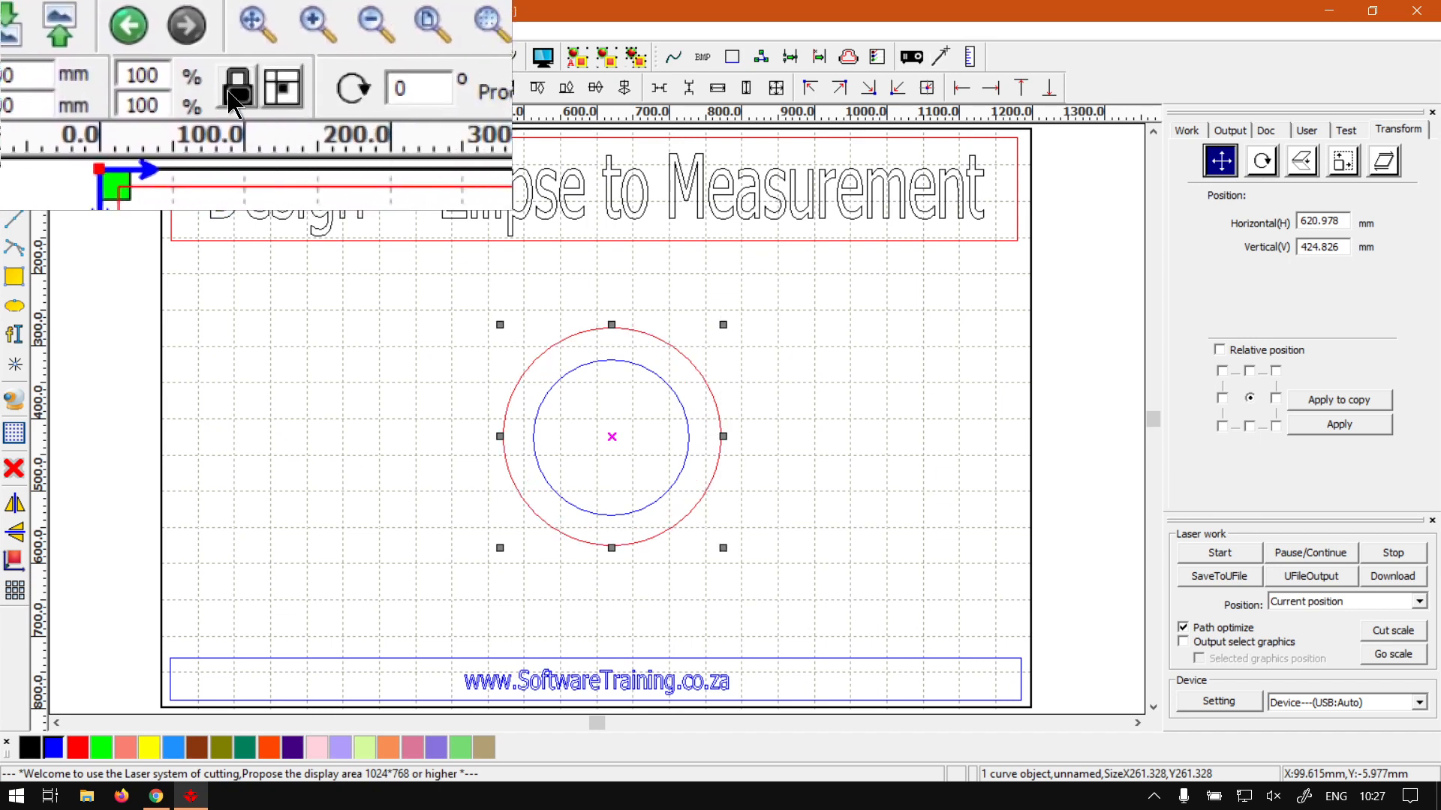
click(229, 92)
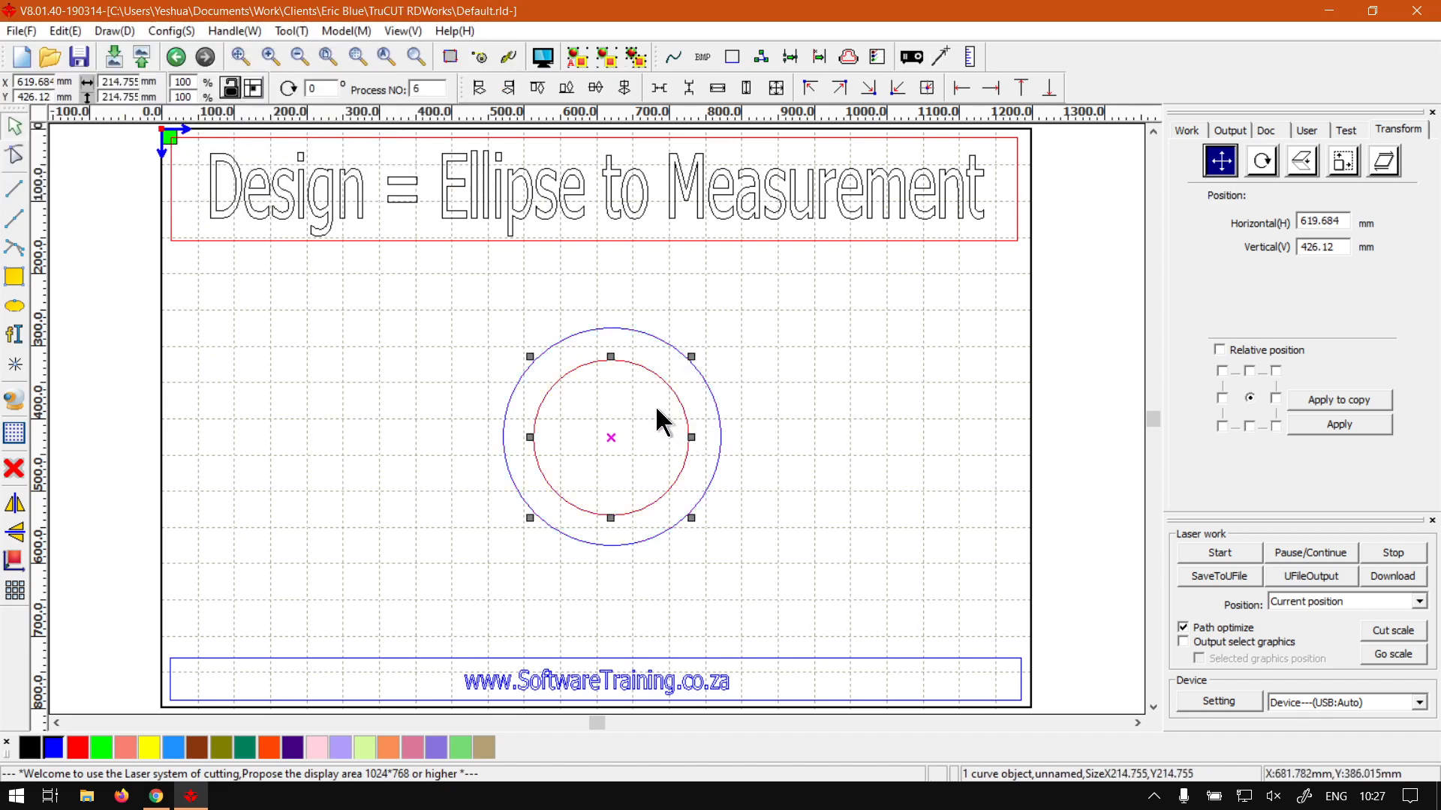
click(718, 409)
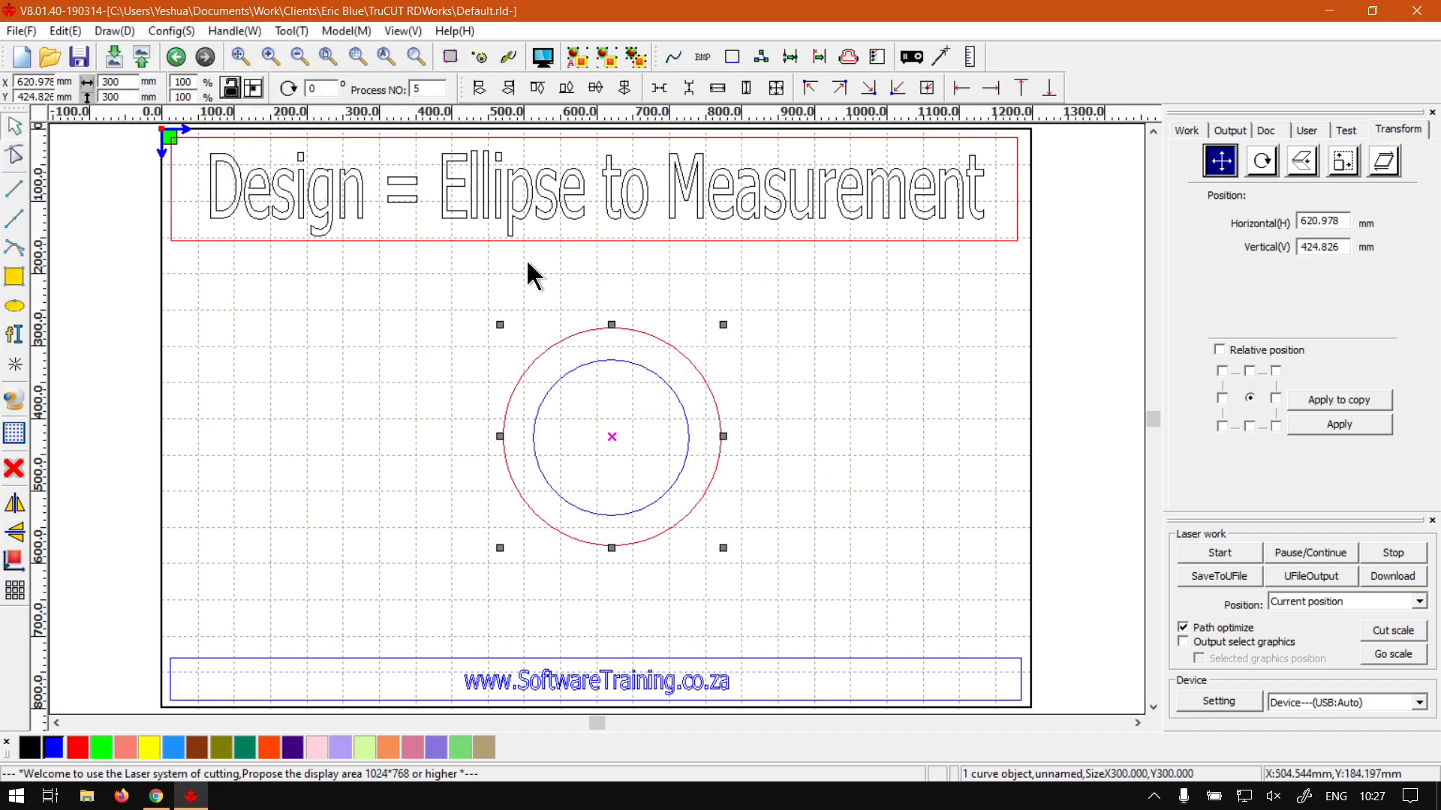
- Resize the inner circle to 250 mm wide
click(611, 347)
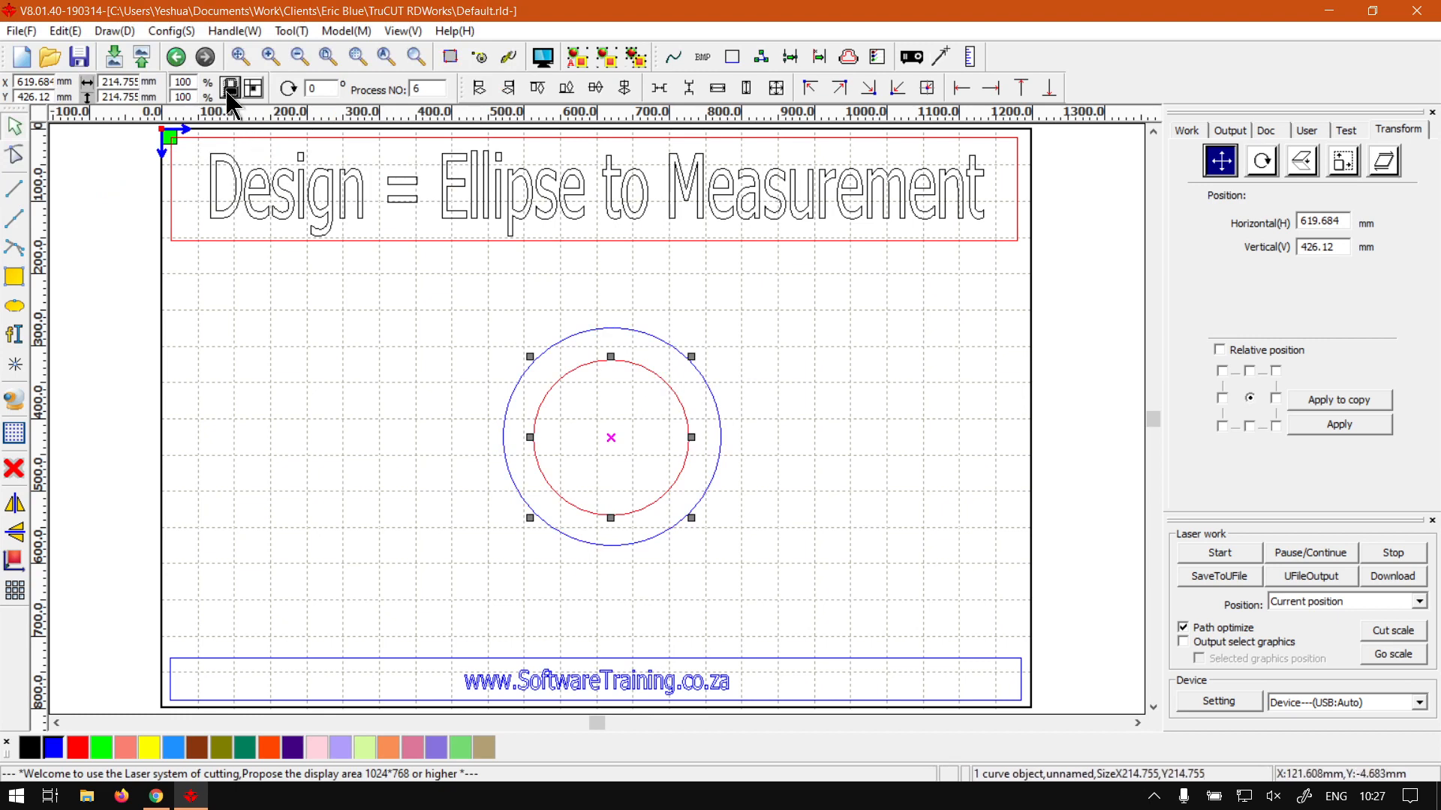
double_click(110, 80)
text(250)
key(Tab)
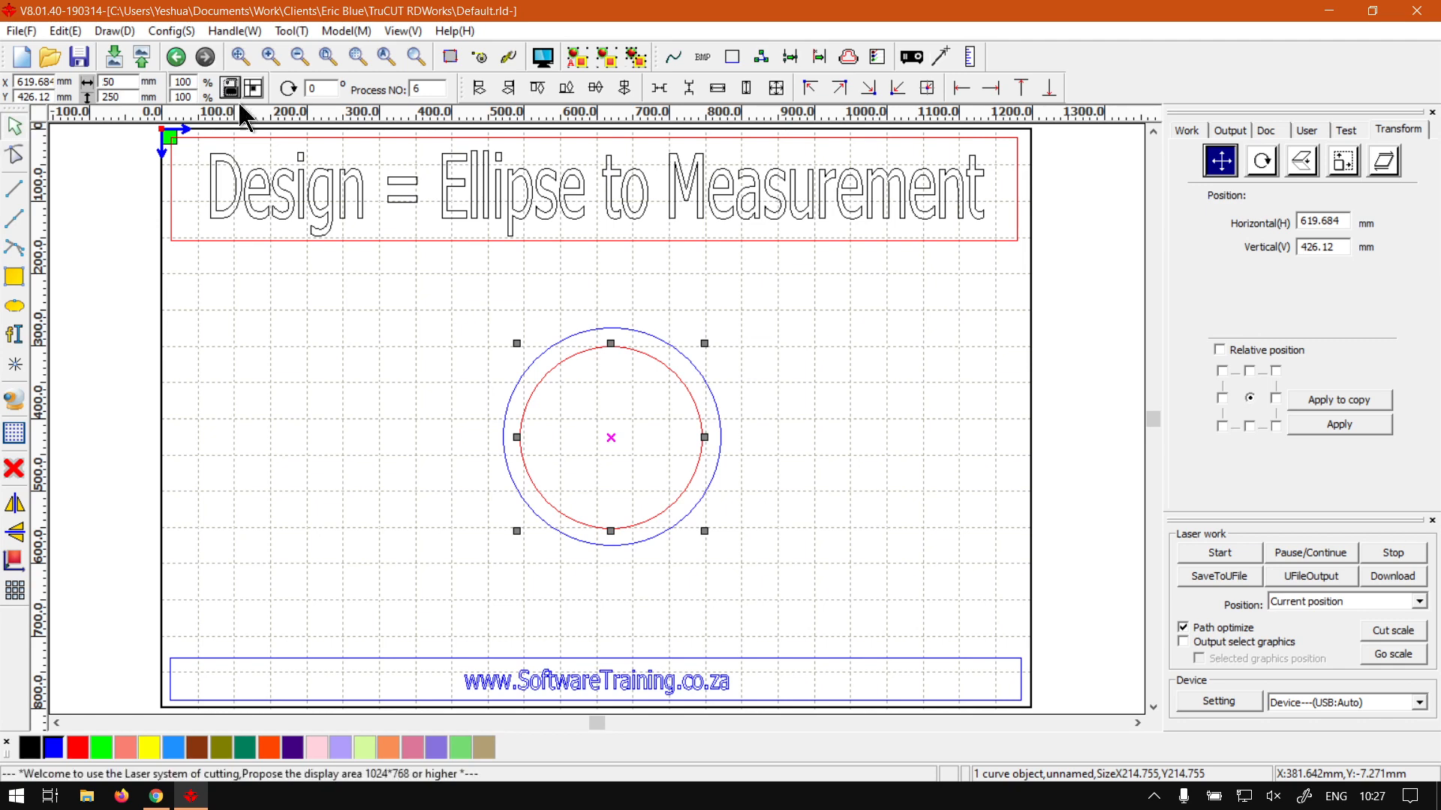
click(721, 454)
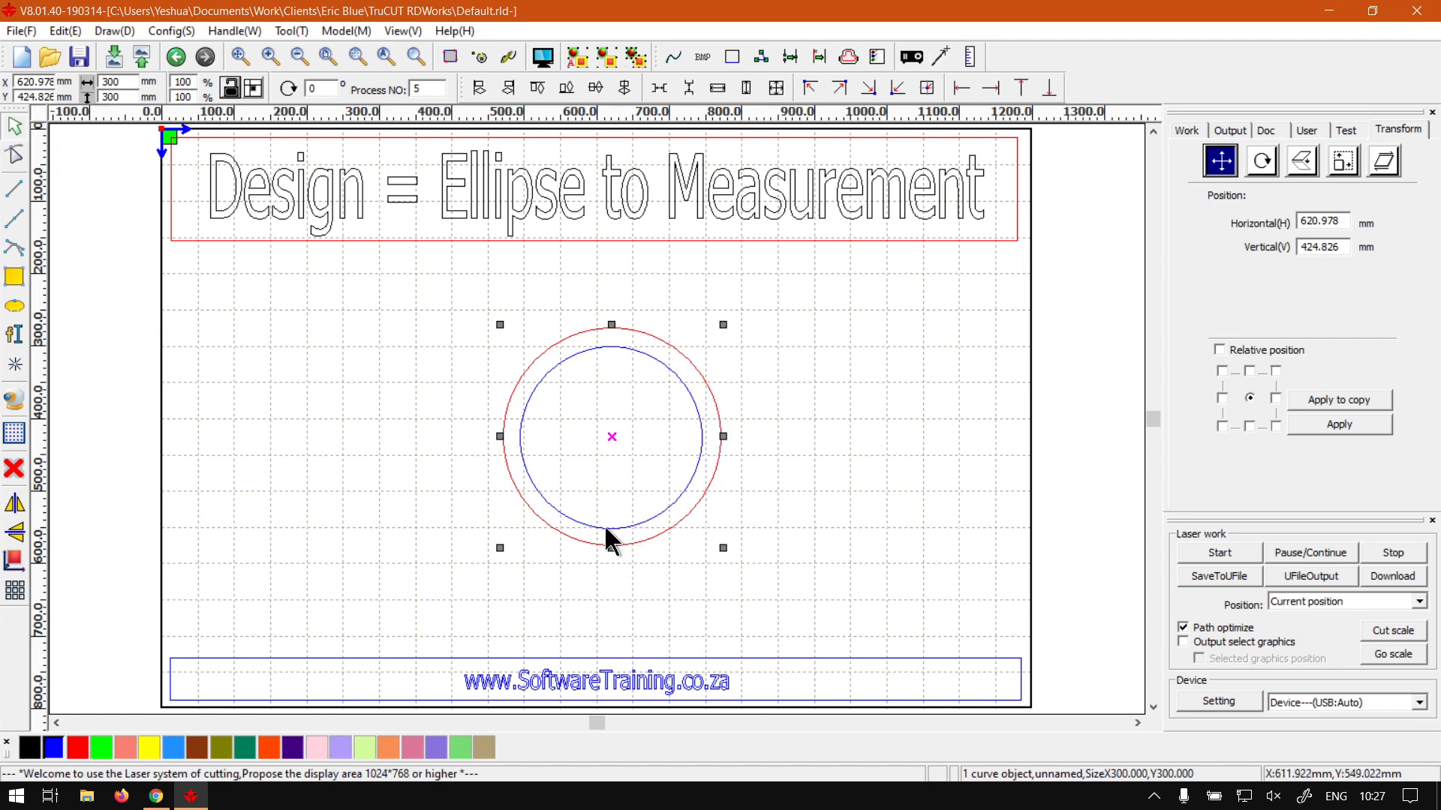
- Centre the 250 mm inner circle, then the 300 mm outer circle, on the page with Center data
click(804, 486)
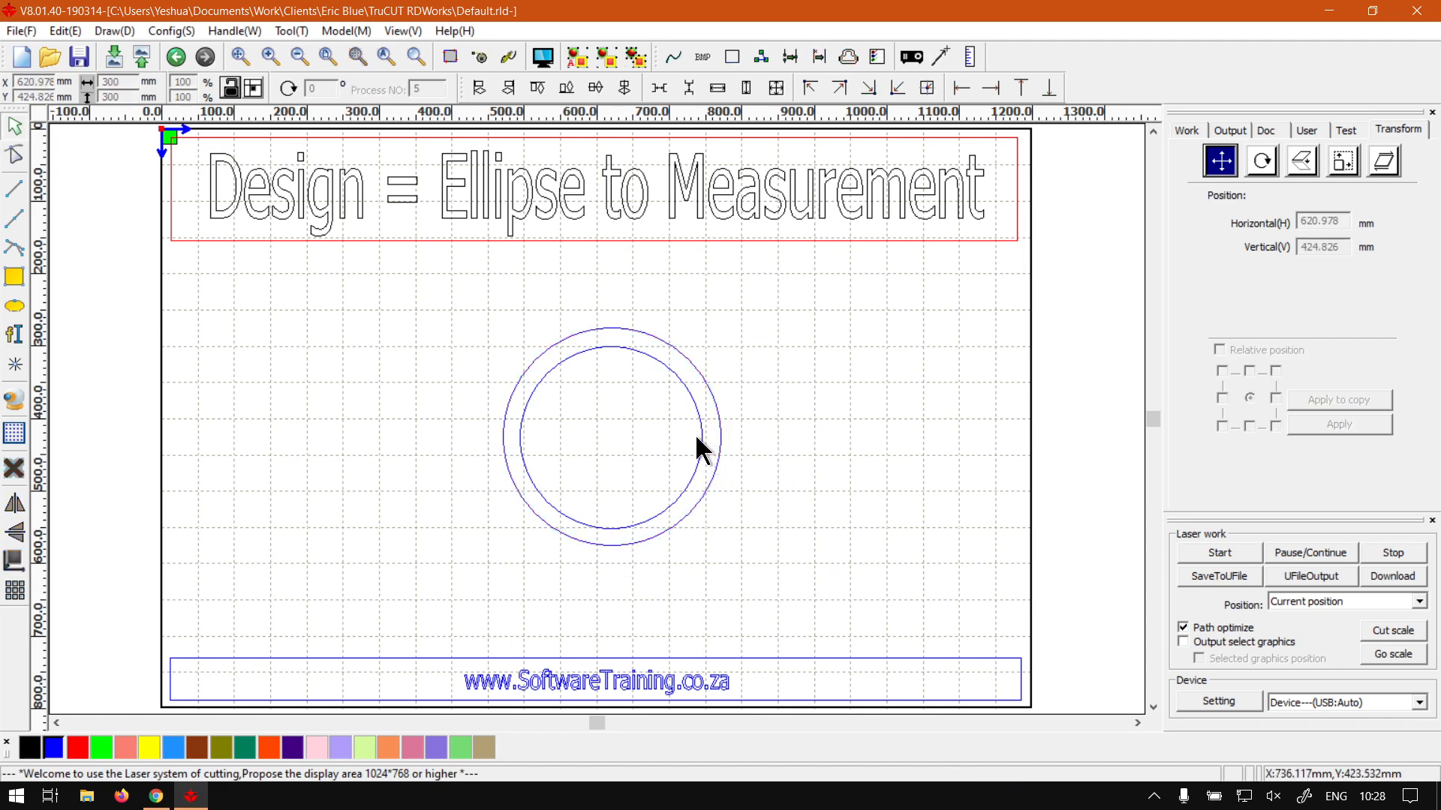
click(702, 438)
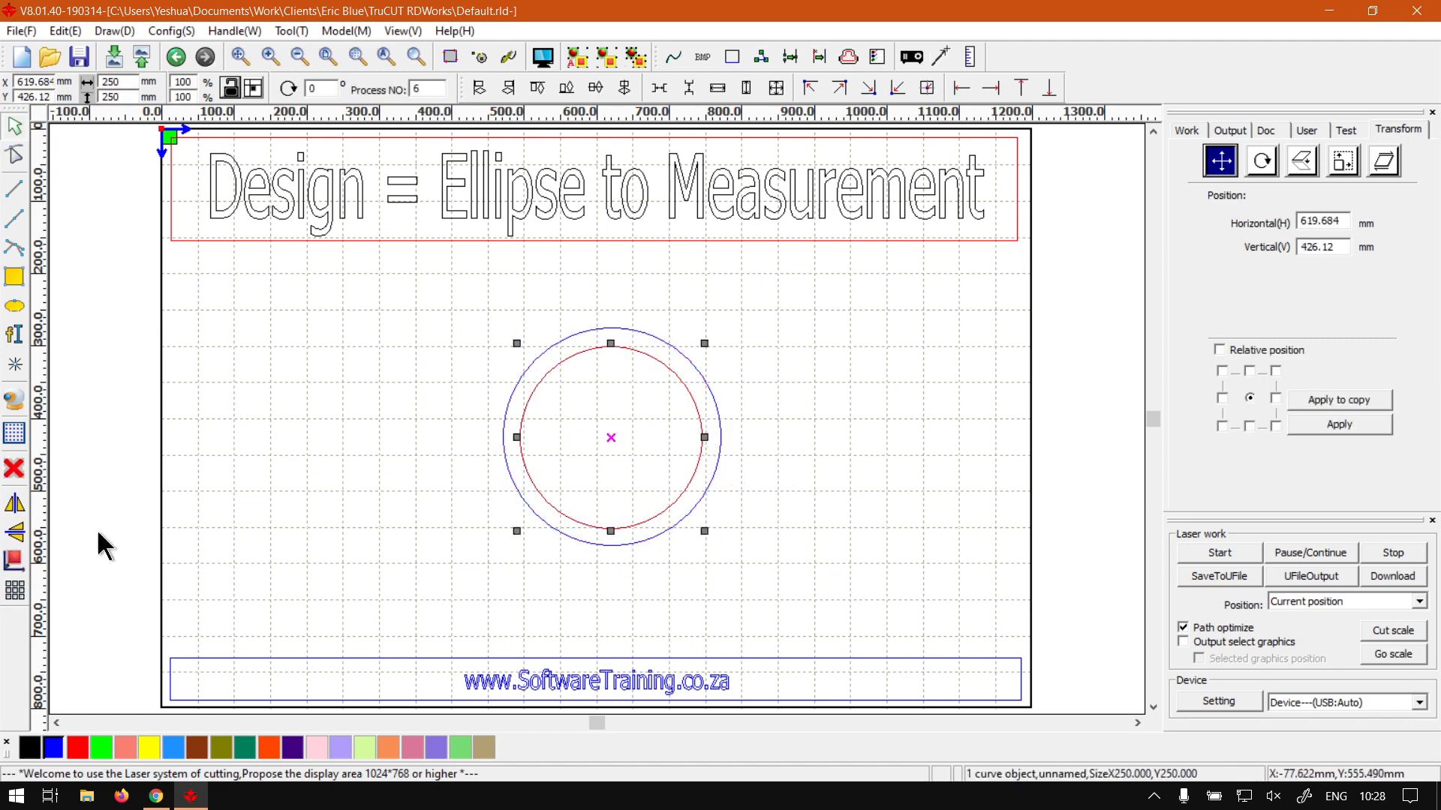
click(12, 562)
click(618, 538)
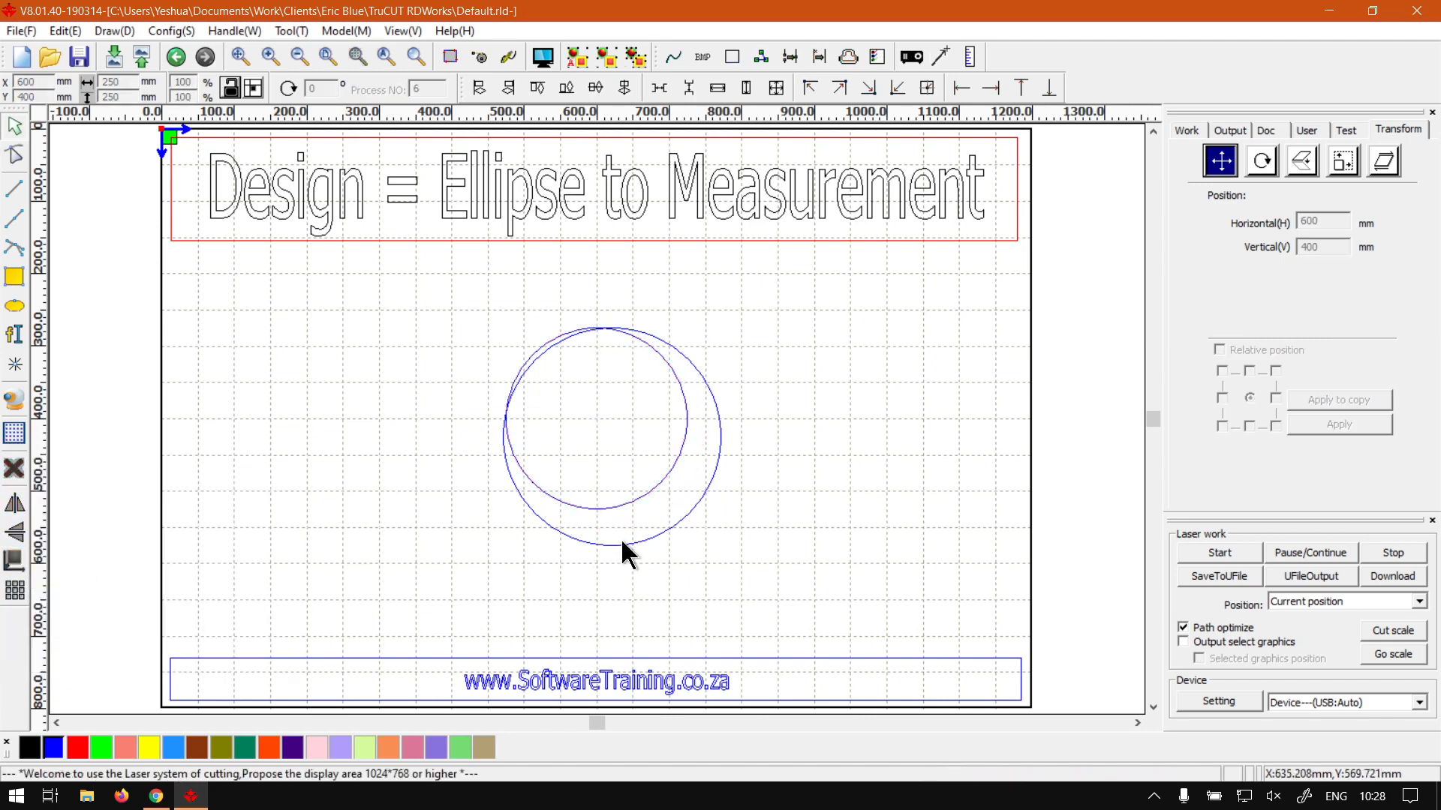
click(623, 540)
click(14, 561)
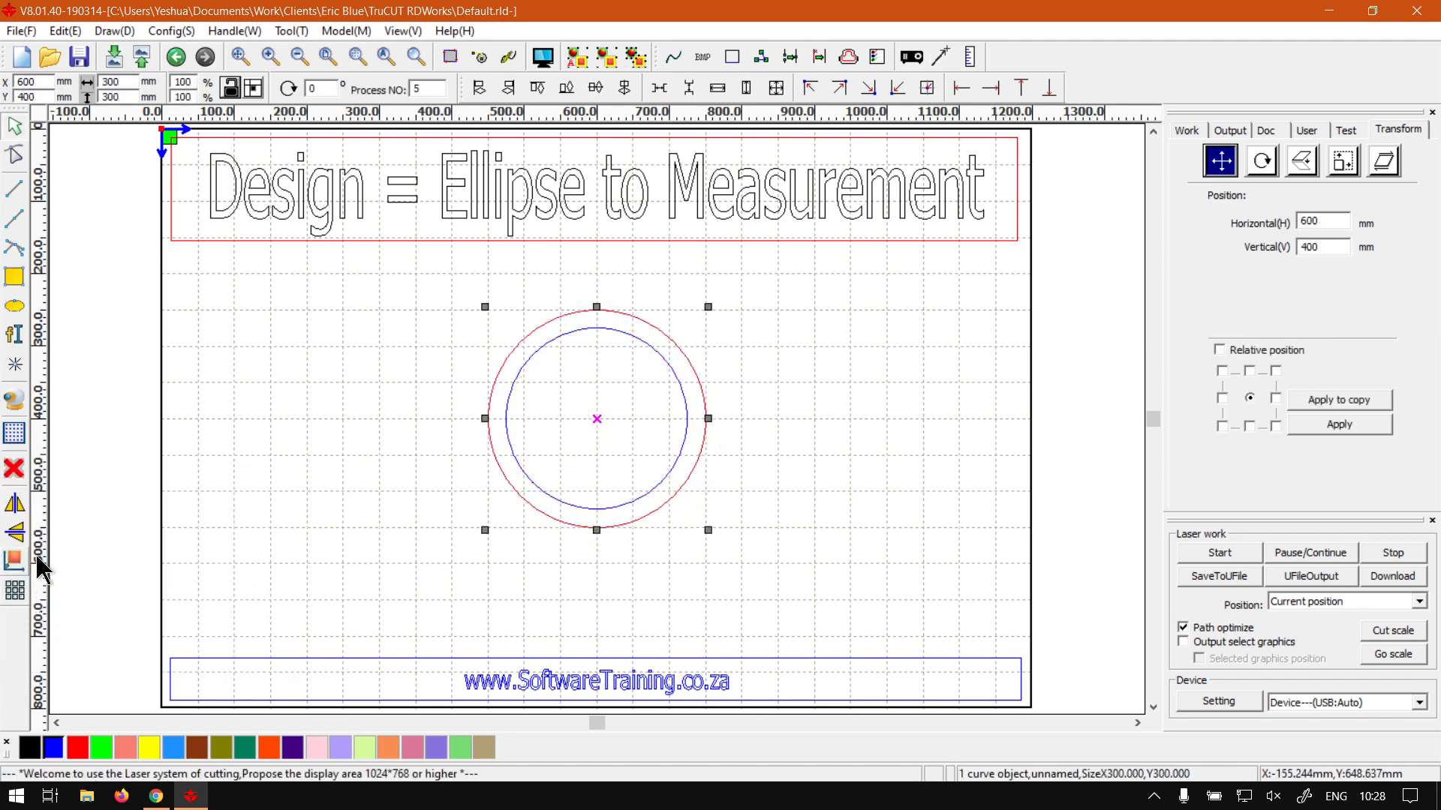
click(669, 610)
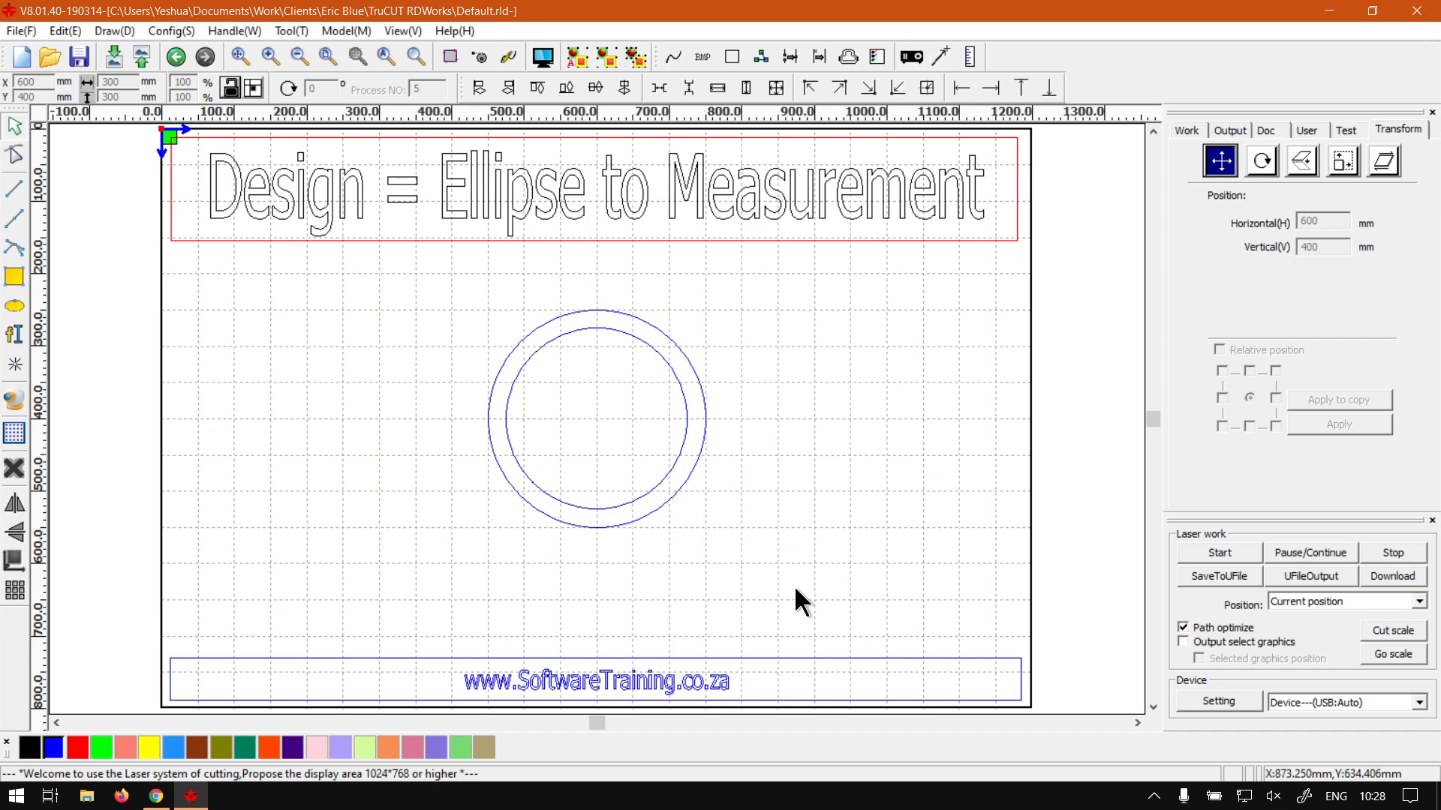
- Group both circles into one object, test-moving the group and undoing the move
drag(801, 600, 421, 281)
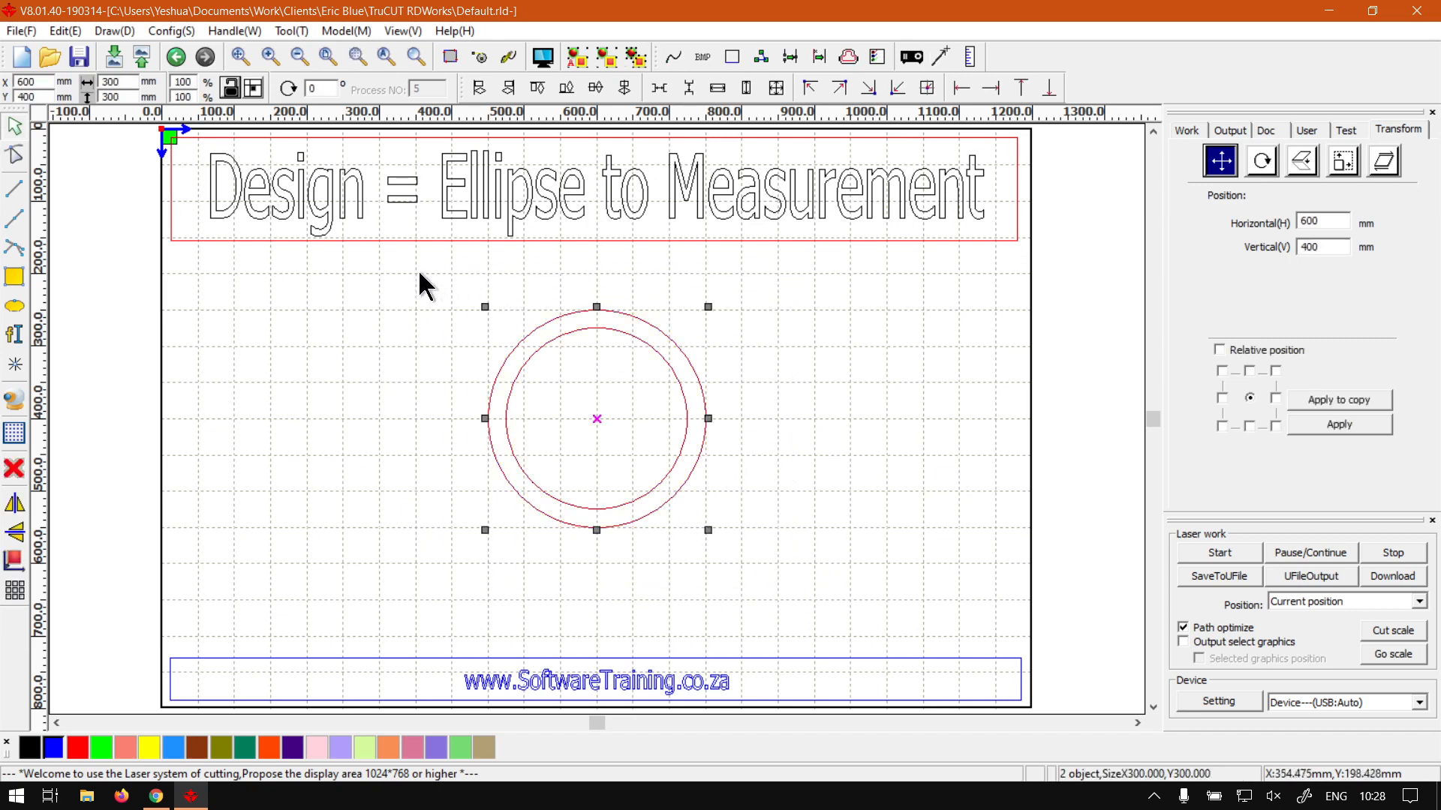
click(605, 57)
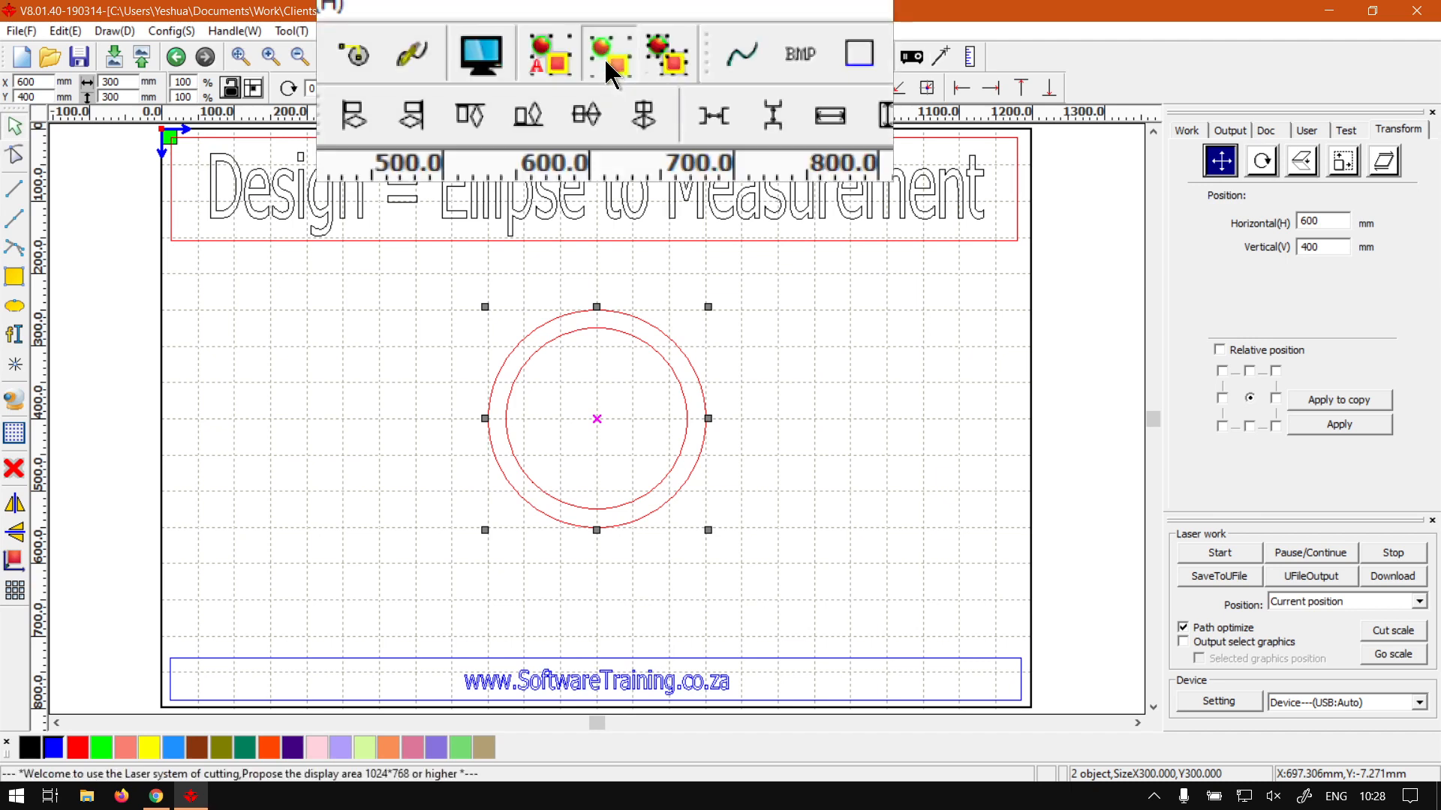
click(705, 433)
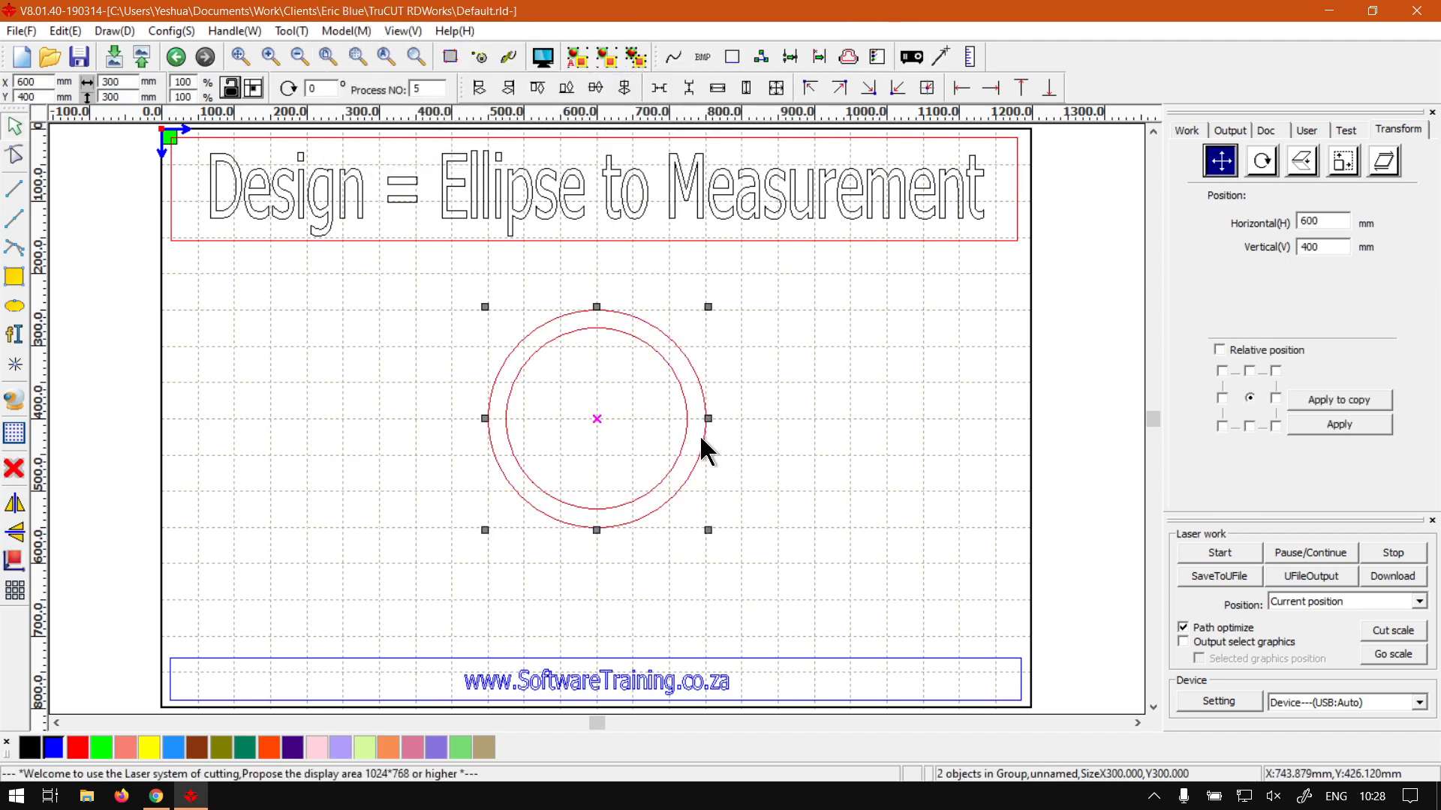
drag(701, 436, 881, 452)
key(ctrl+z)
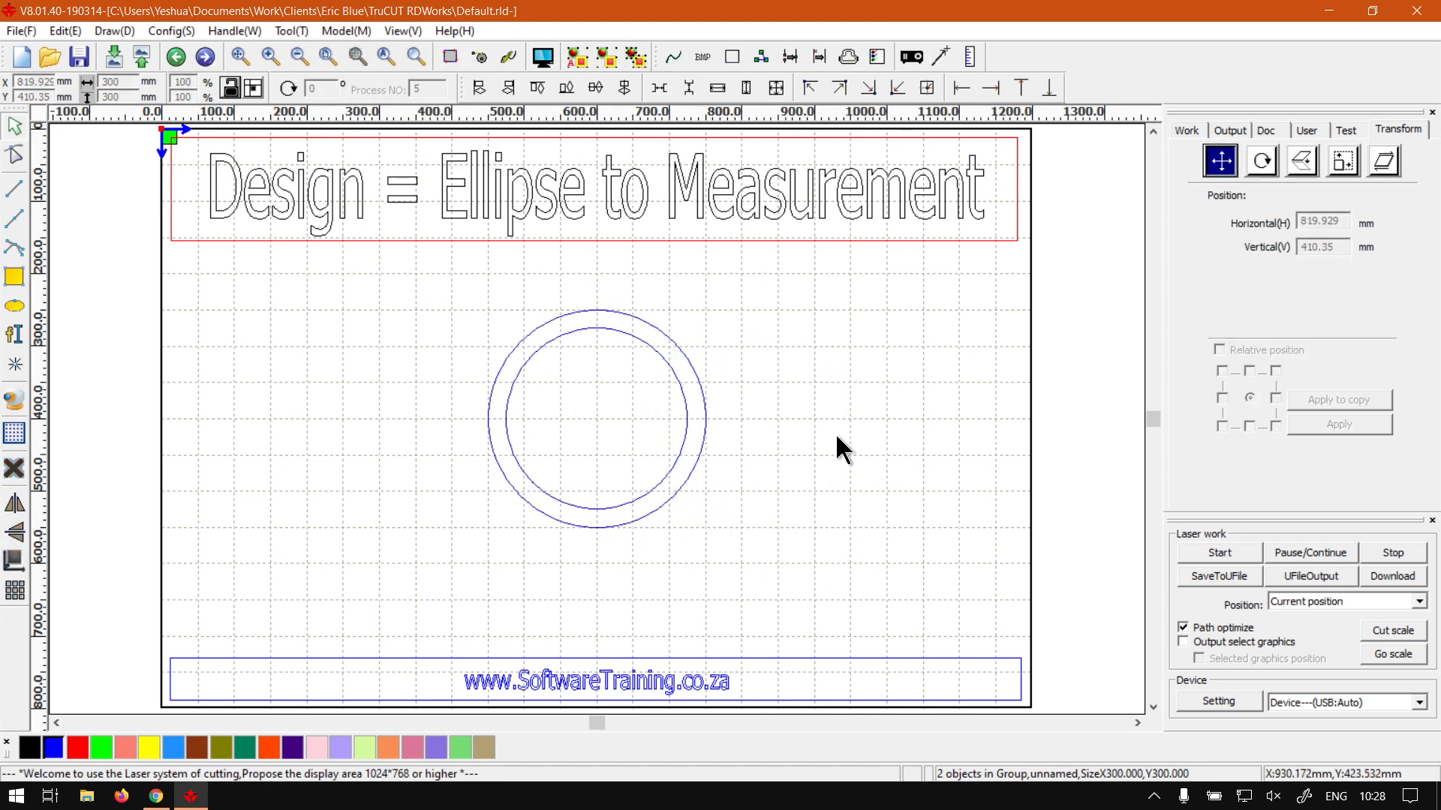
- Deselect the group and bring up the softwaretraining.co.za site in Chrome
click(699, 447)
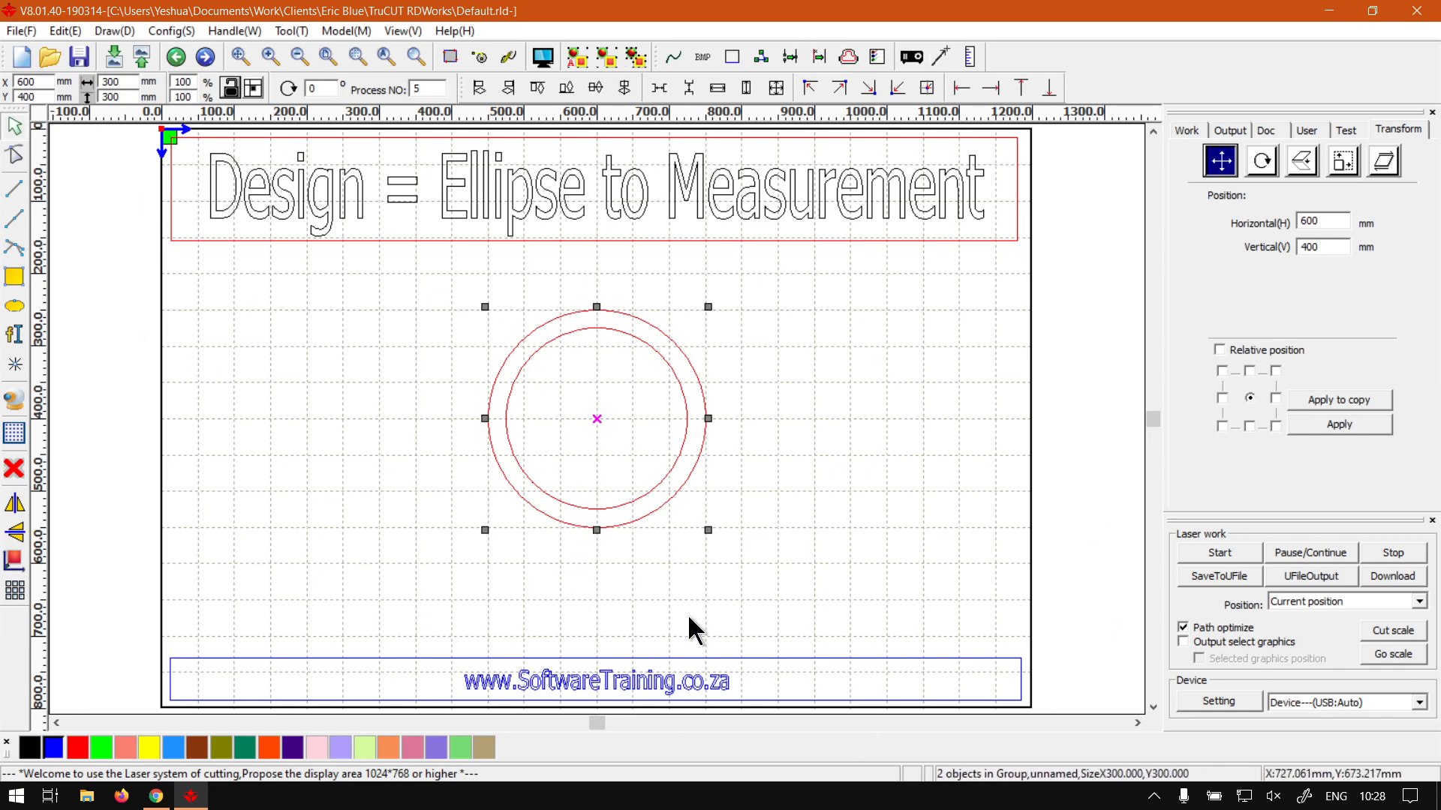
click(844, 495)
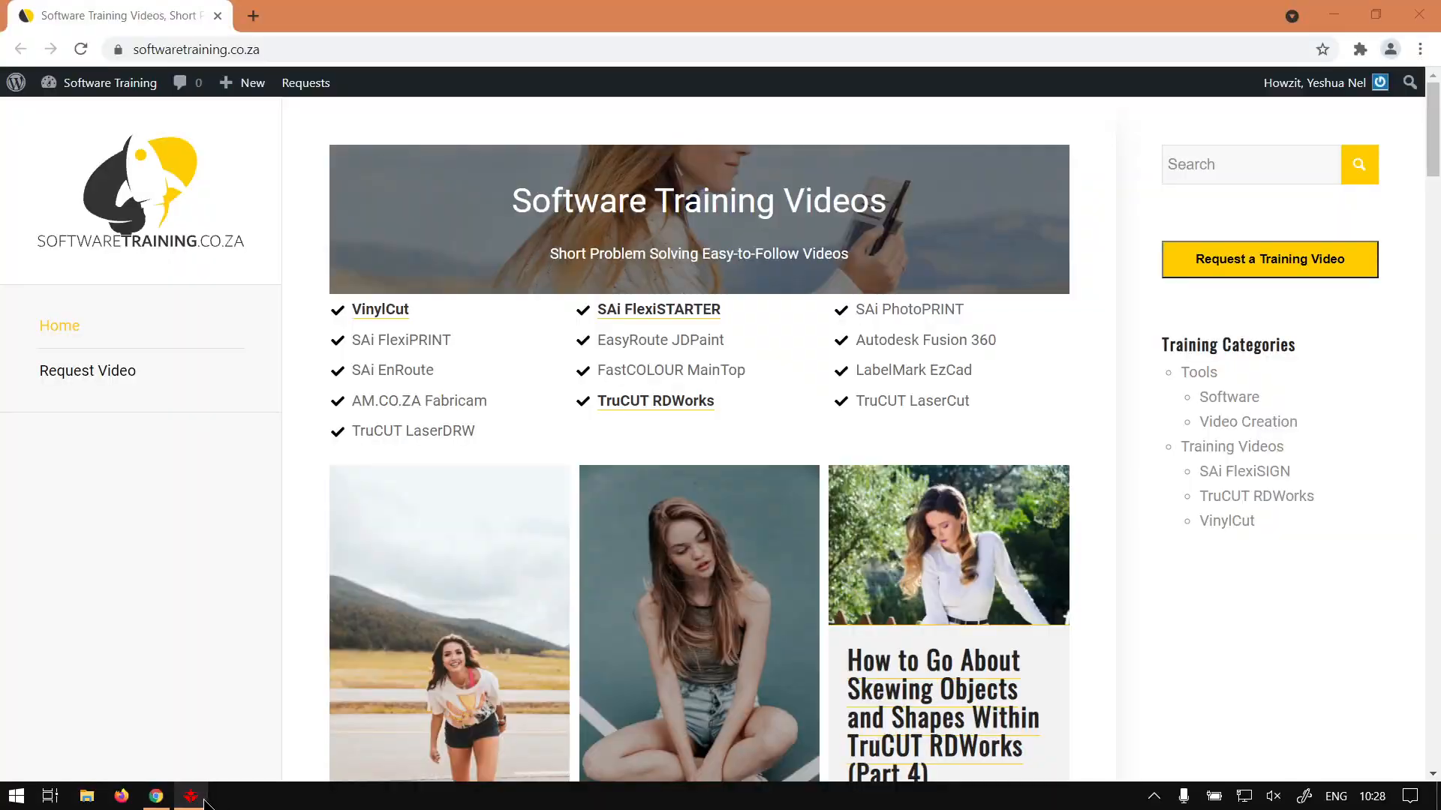
click(156, 796)
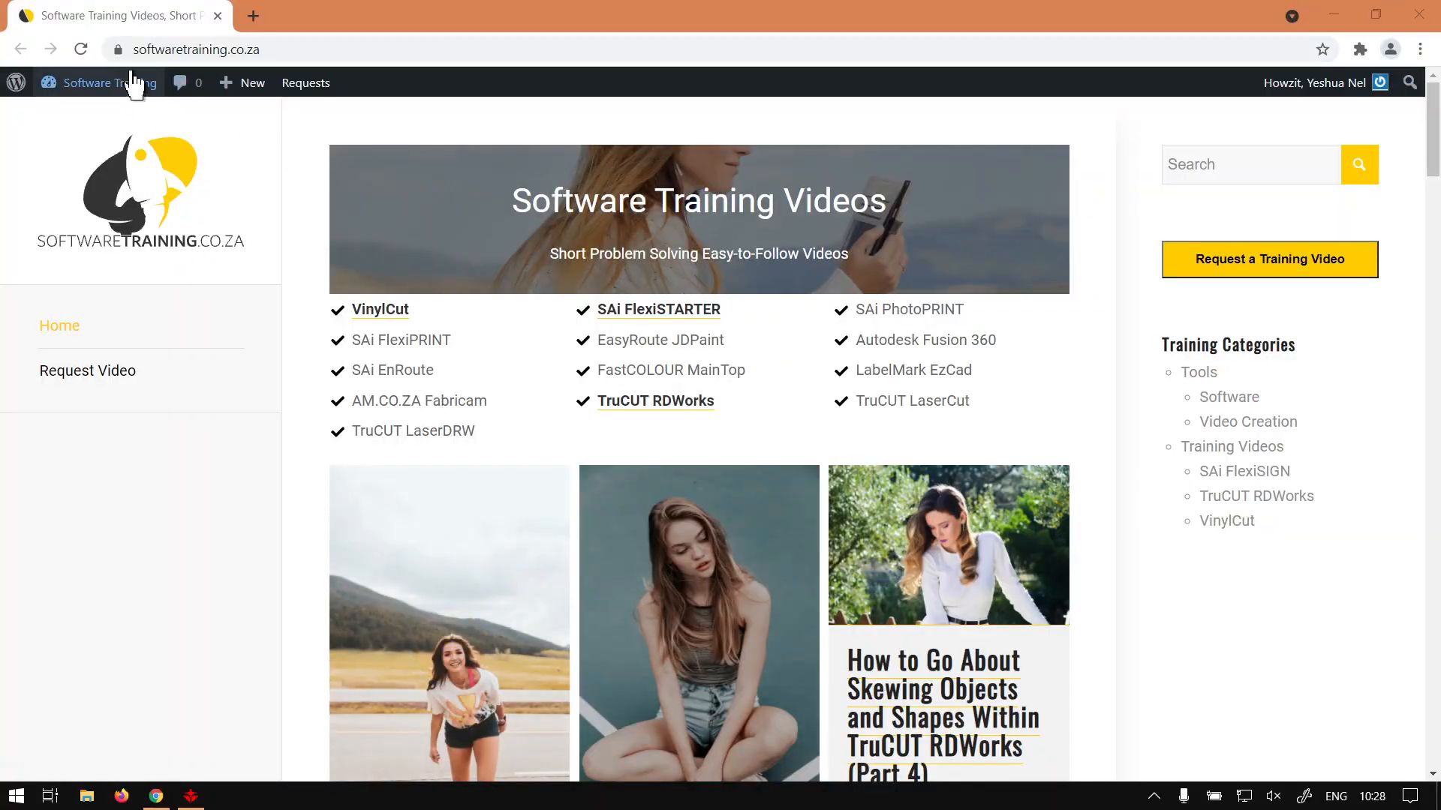